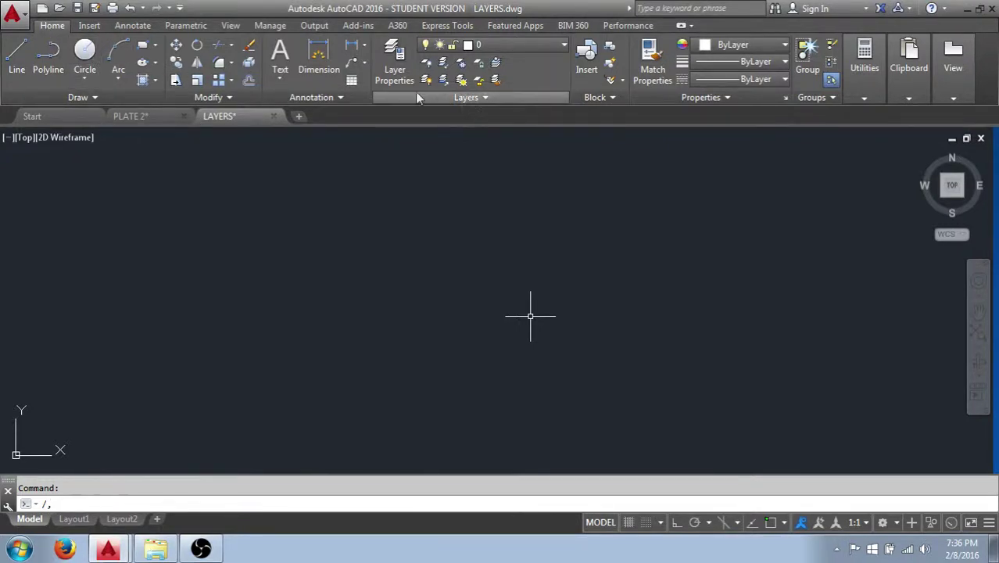
Open the Layer Properties Manager and shift its palette slightly left.
click(399, 64)
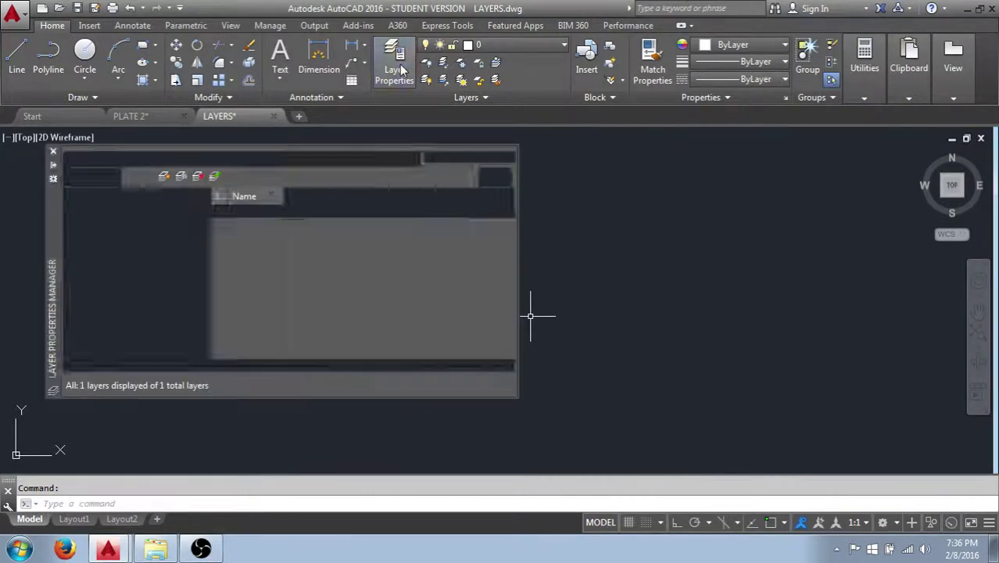
drag(56, 218, 47, 219)
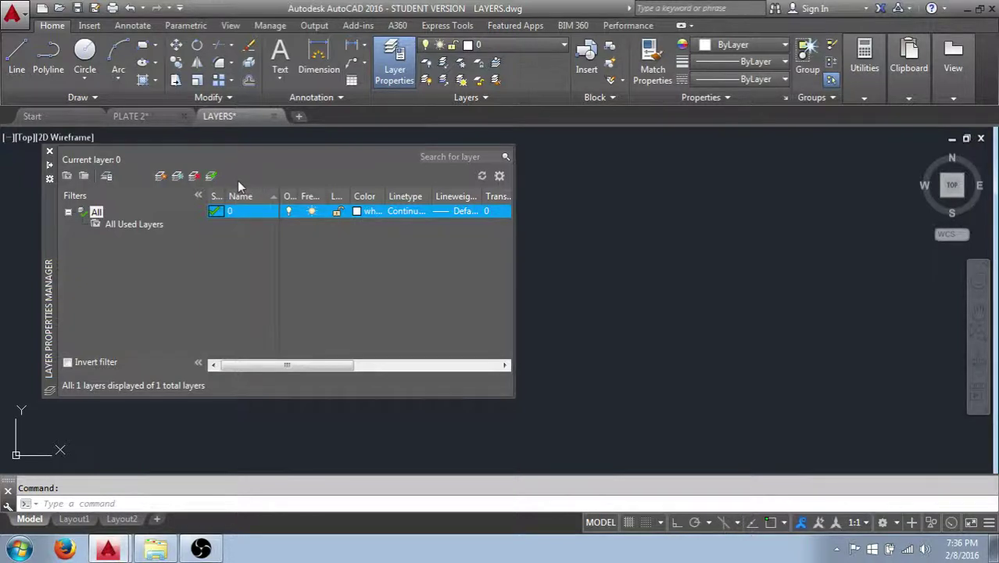
Add a new layer named 'obect' and set its colour to cyan in Select Color.
click(161, 179)
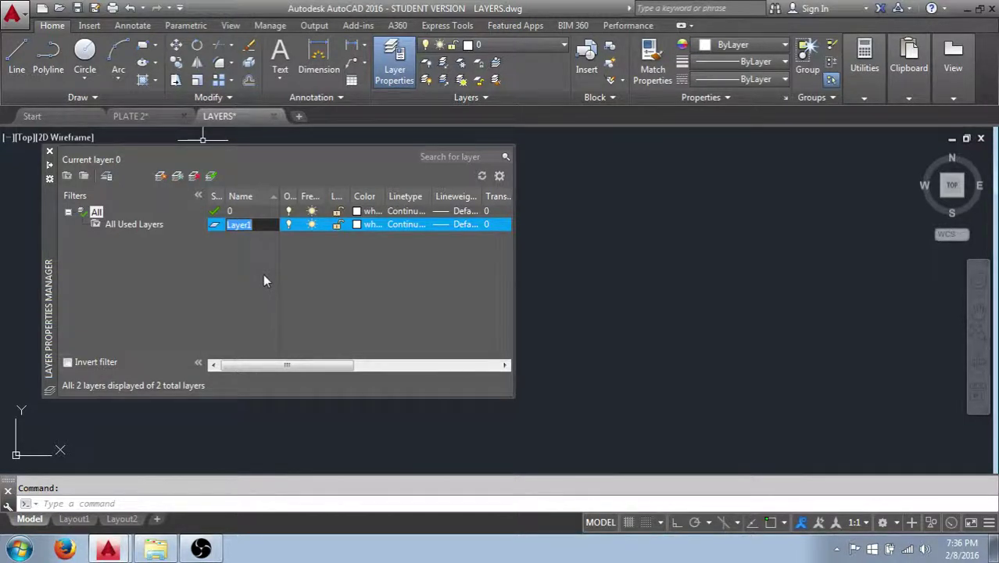
text(obect)
key(ctrl+a)
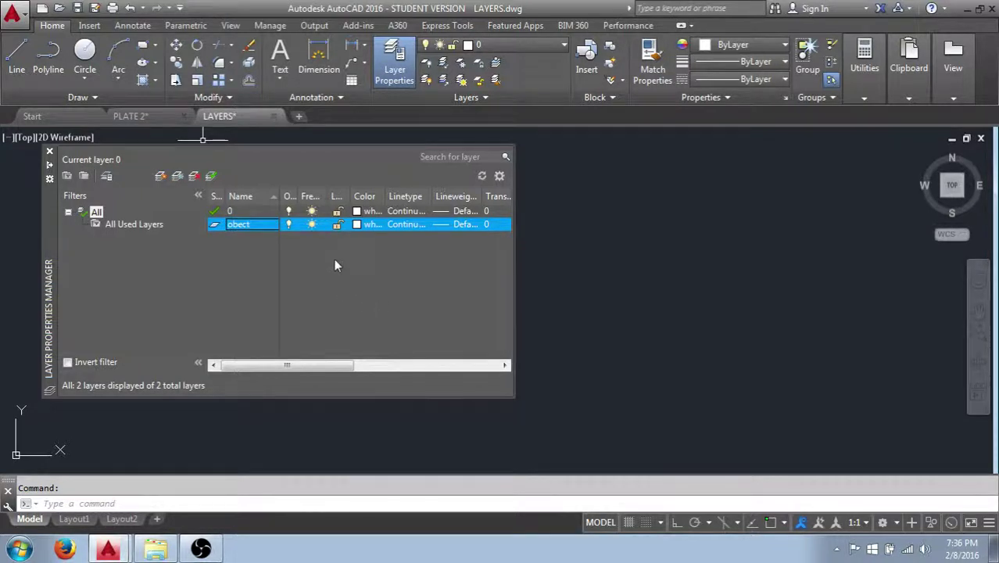
click(357, 226)
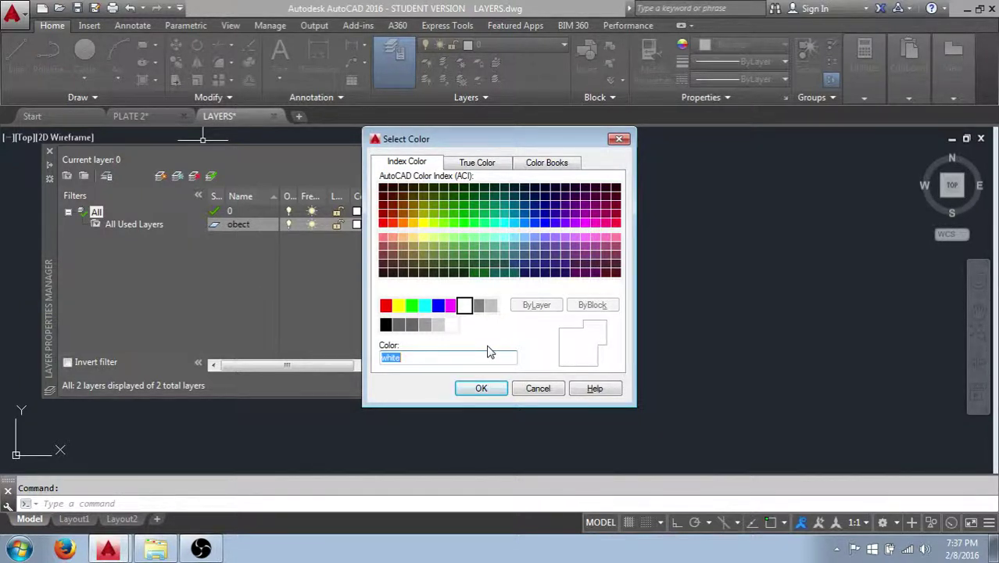
click(424, 305)
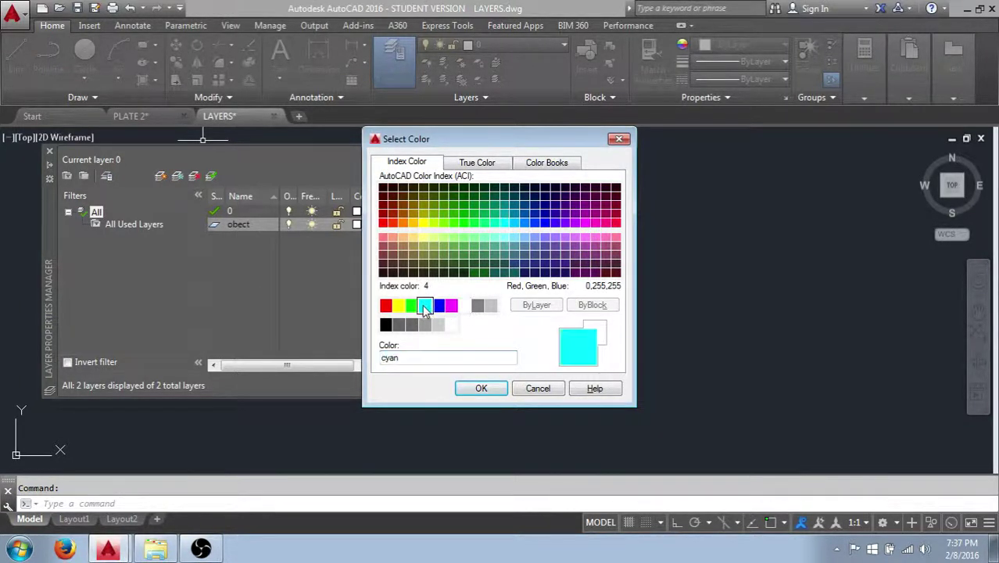
click(481, 388)
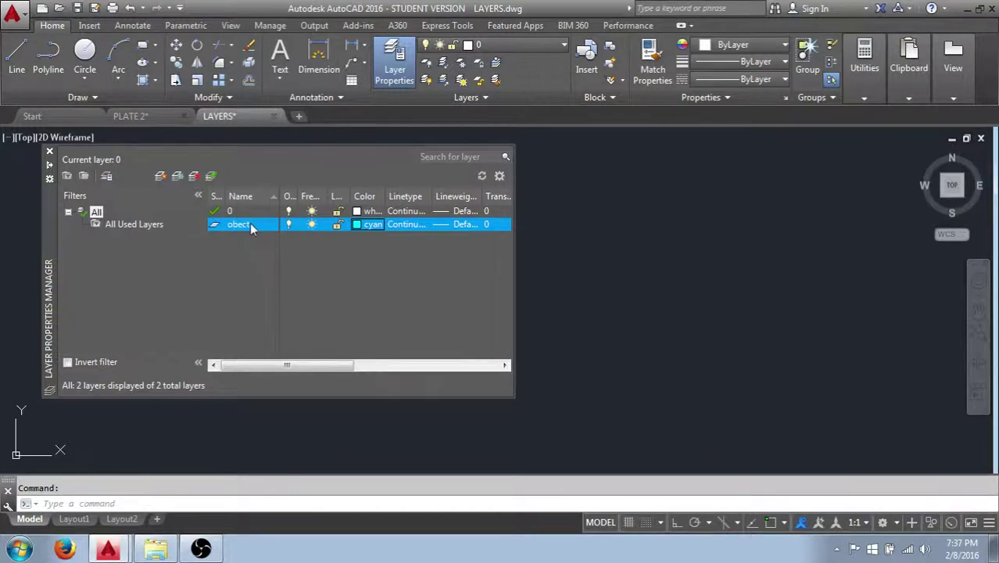
Select the obect layer row and set it as the current layer.
click(257, 225)
click(213, 176)
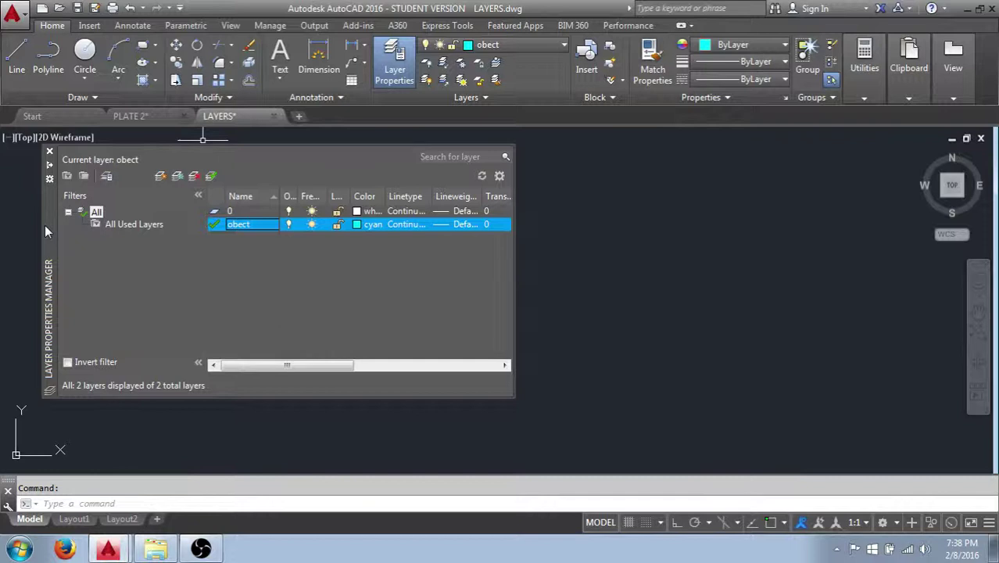
Leave the Layer Properties Manager on auto-hide so it collapses, keeping the obect name unchanged.
drag(47, 231, 43, 234)
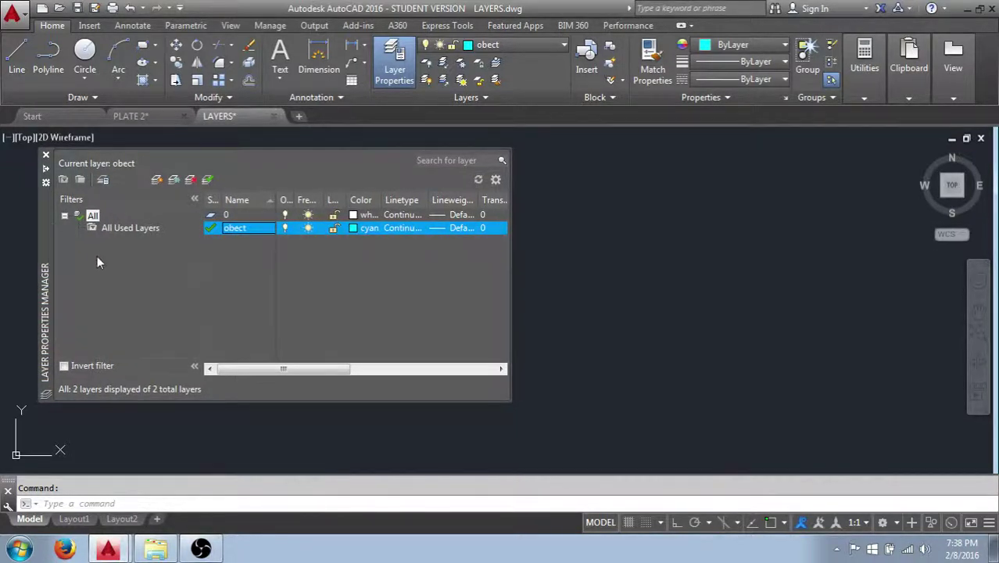
right_click(46, 234)
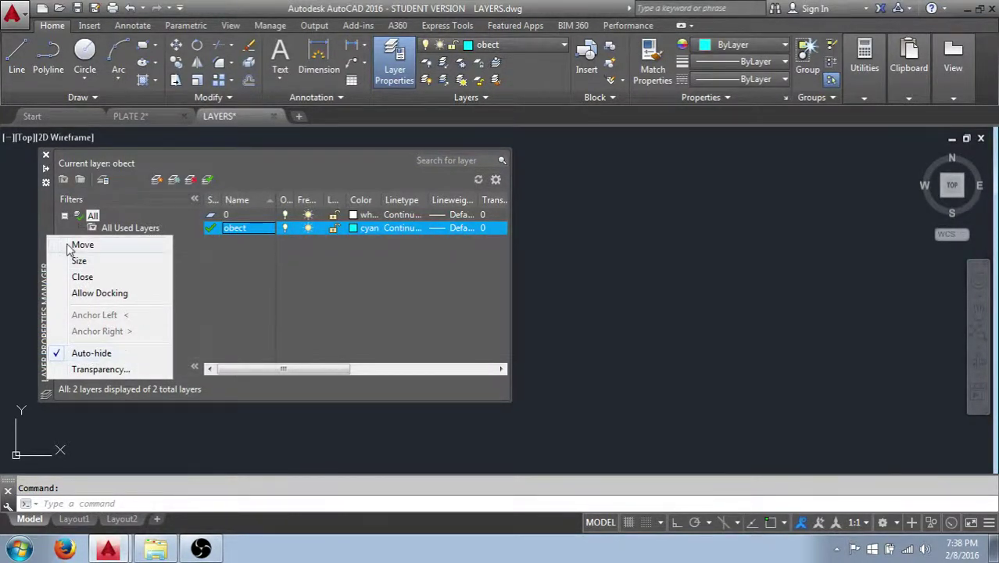
click(48, 212)
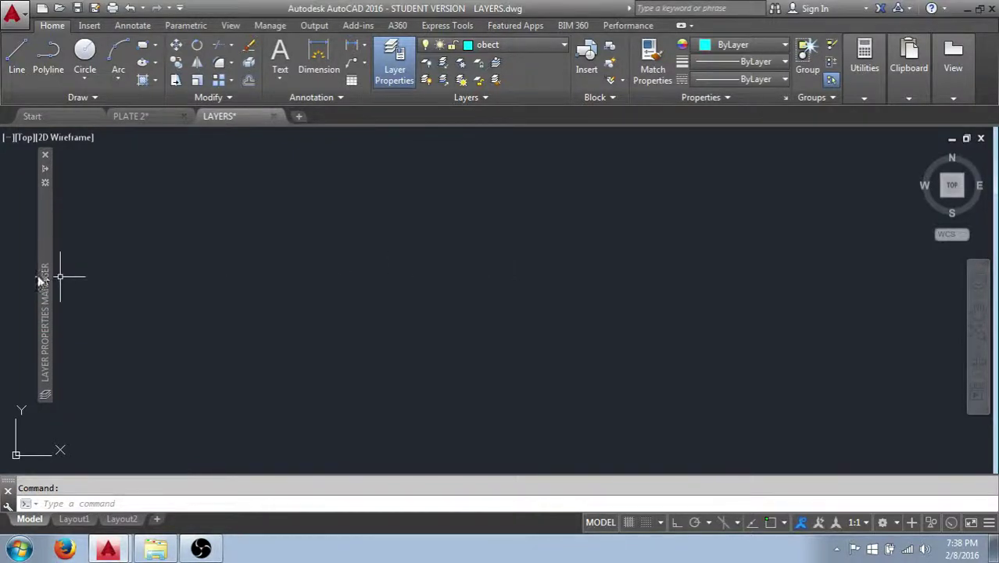
mouse_move(43, 278)
click(250, 233)
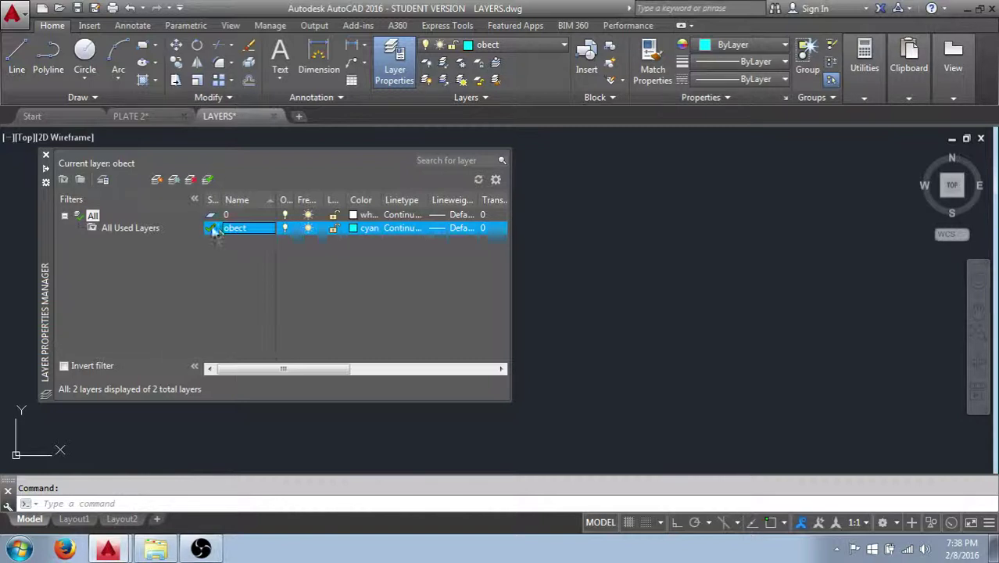
key(Return)
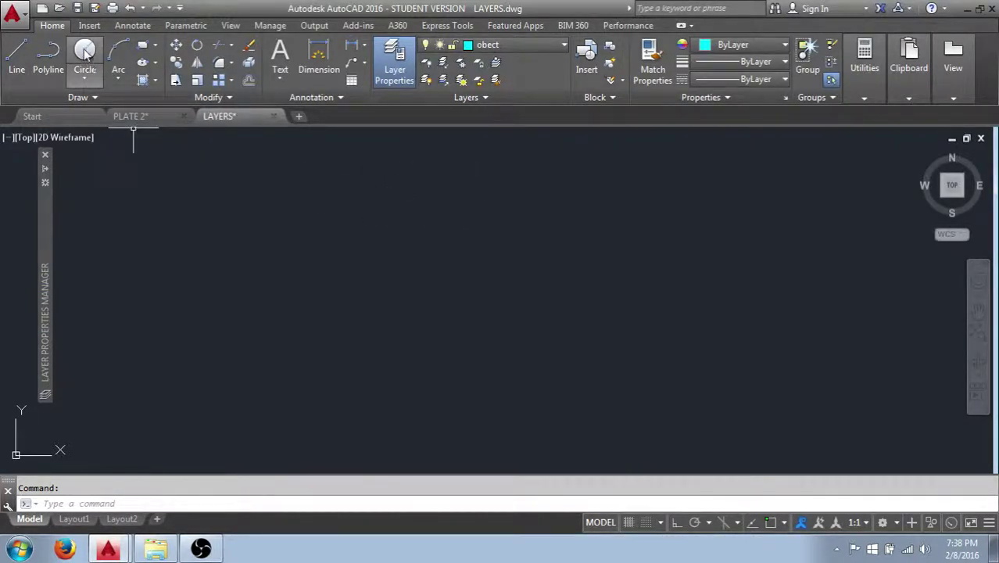
Draw a circle centred mid-canvas with a picked radius.
click(90, 74)
click(458, 266)
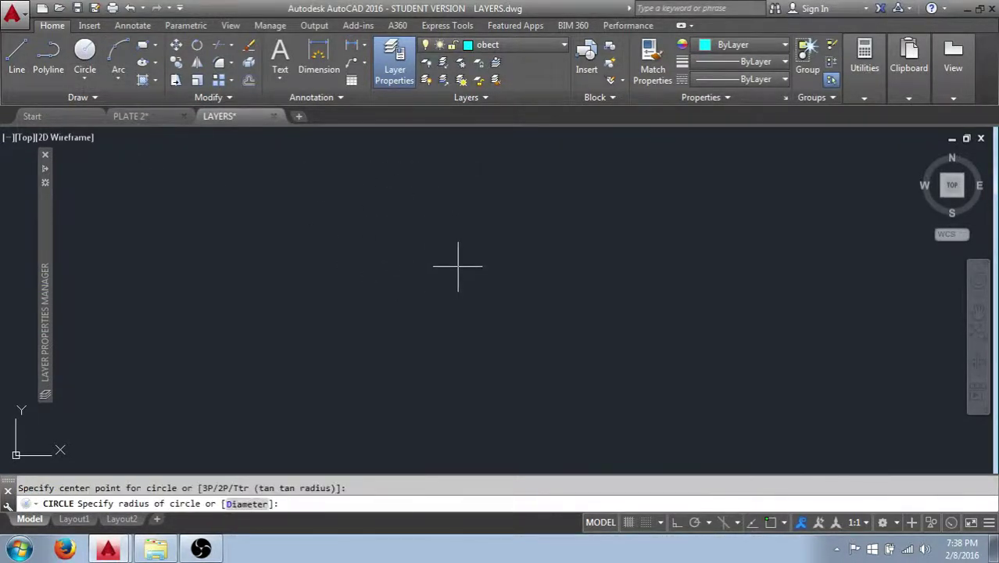
click(475, 319)
scroll(459, 287, up, 4)
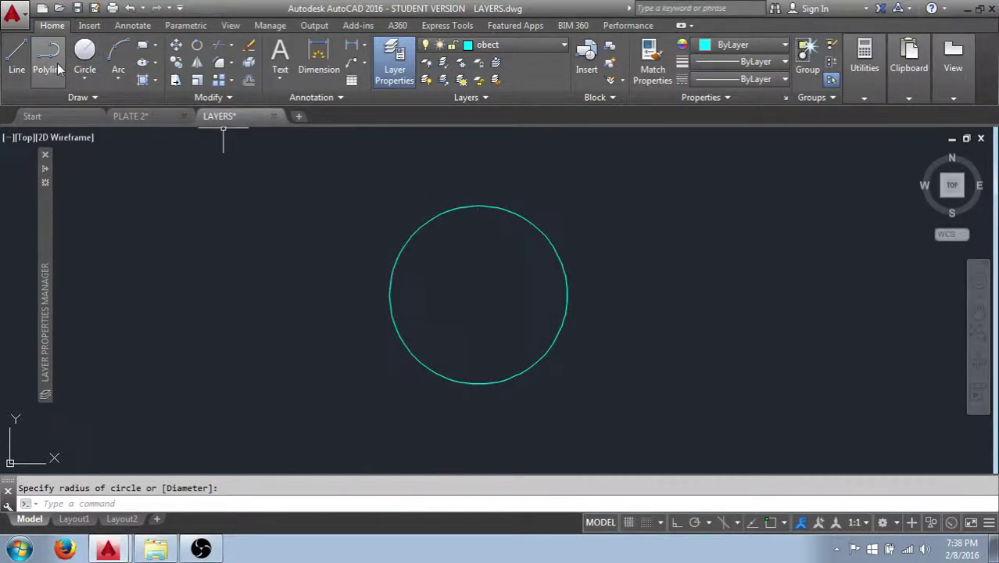
Draw a horizontal Ortho line above the circle, then erase that stray line.
click(17, 57)
click(367, 175)
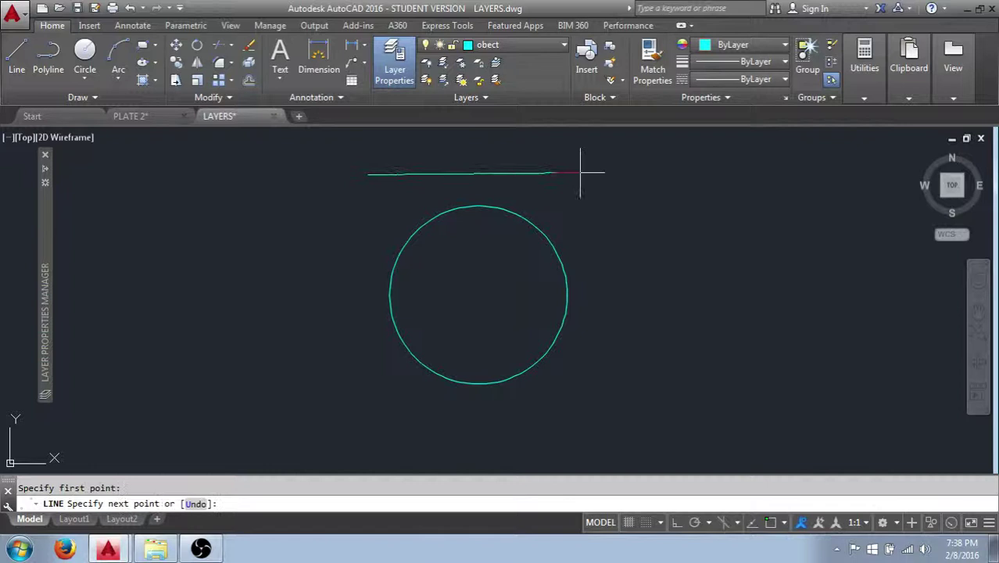
key(F8)
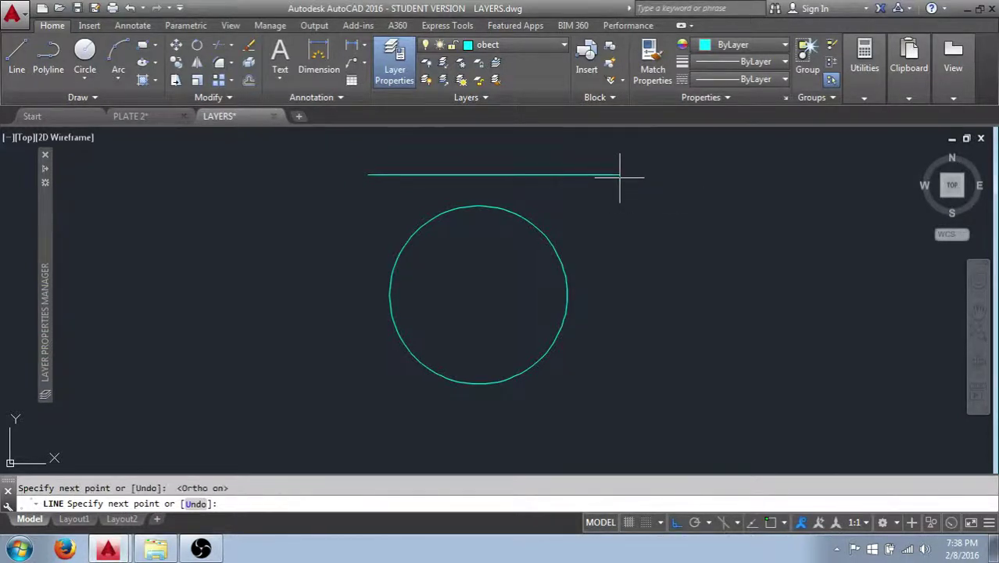
click(620, 177)
key(Return)
middle_drag(631, 300, 620, 310)
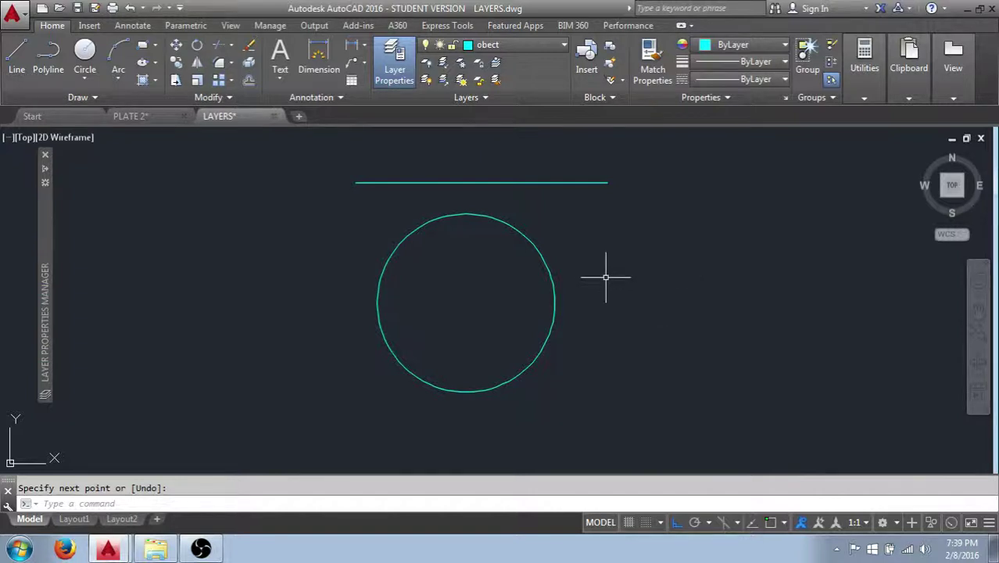
click(607, 227)
click(560, 154)
key(Return)
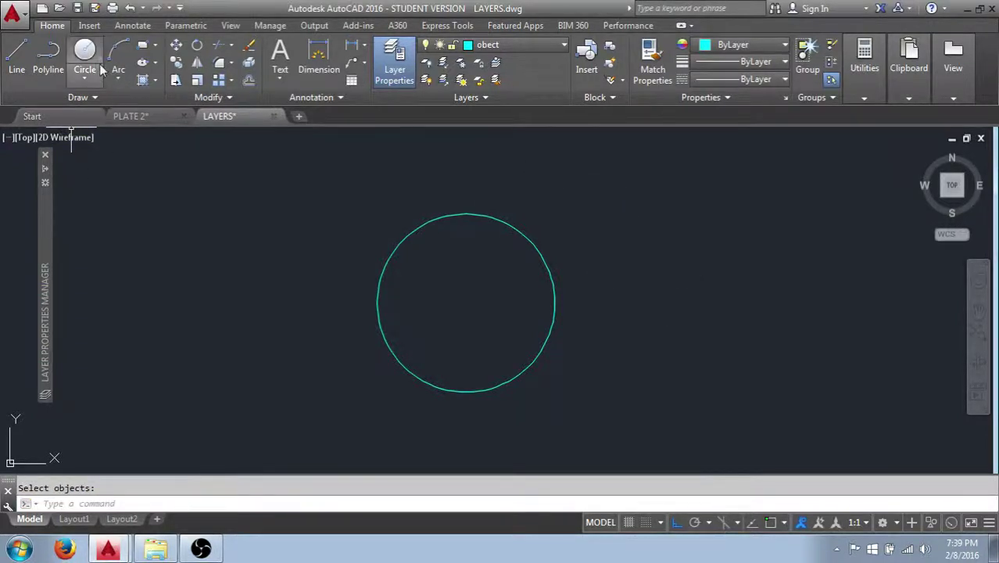
Draw a four-sided line outline around the circle, closing it with C.
click(17, 52)
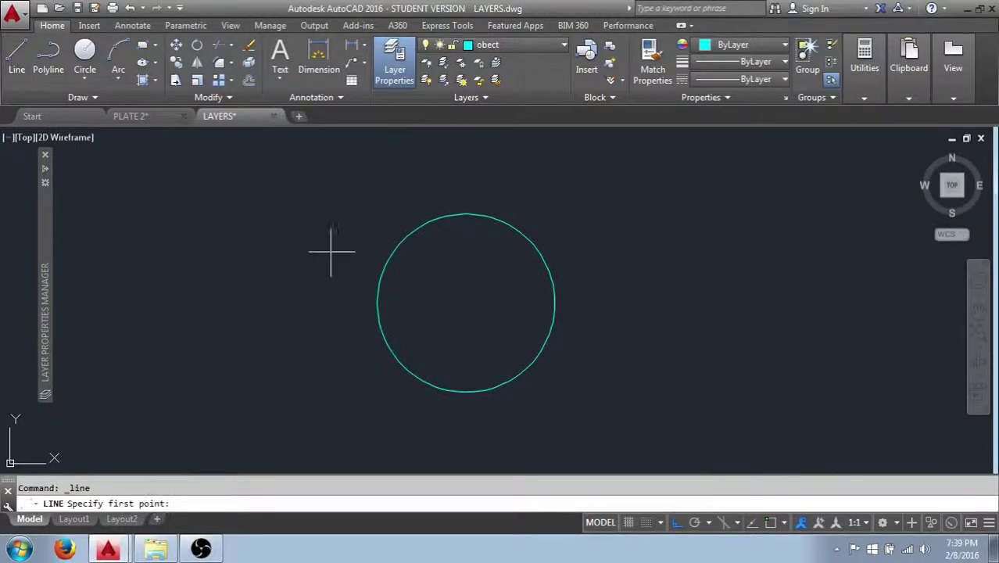
click(340, 174)
click(614, 235)
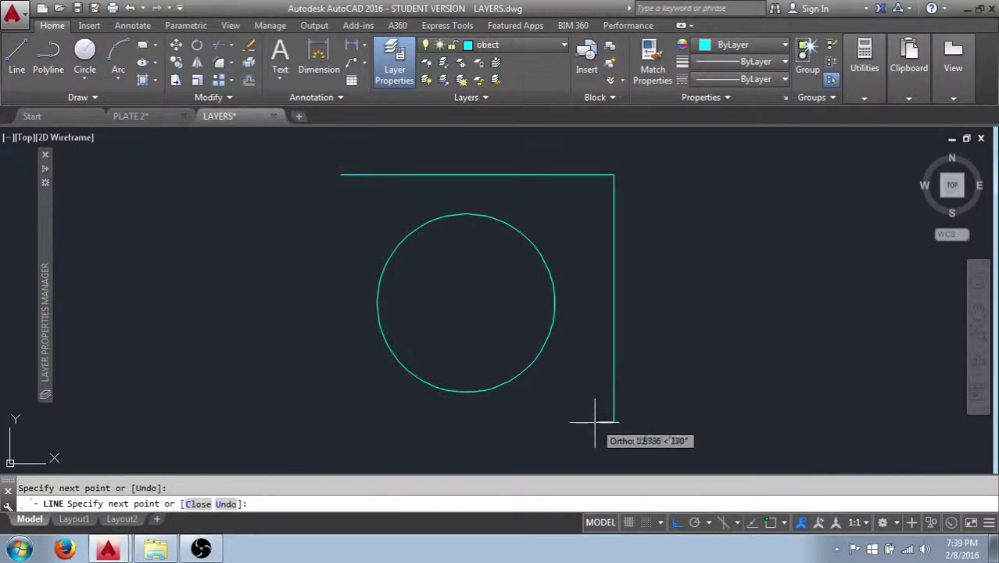
click(594, 422)
text(c)
key(Return)
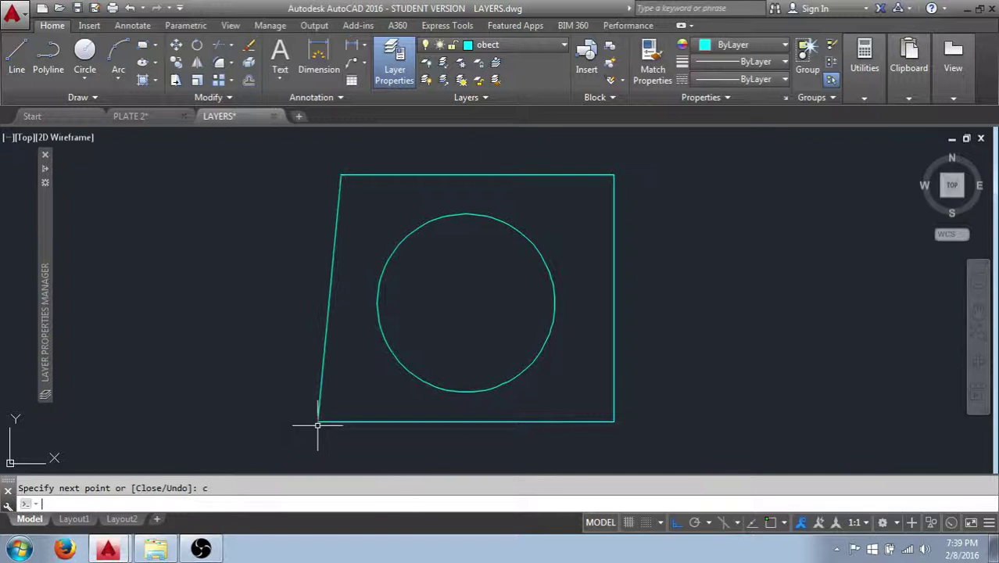
middle_drag(236, 377, 258, 376)
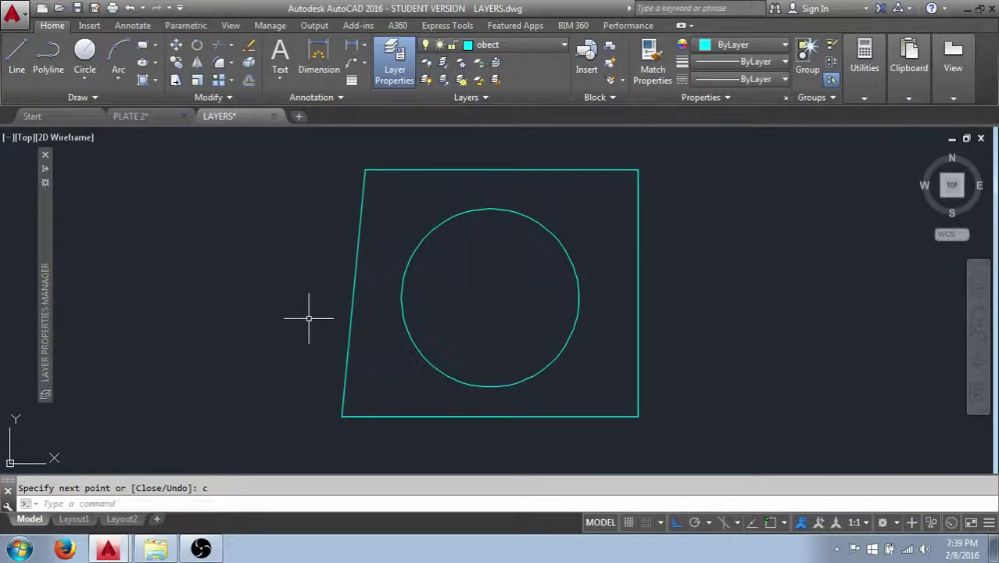
Create a new layer named 'hidden' coloured magenta, then select its row.
mouse_move(48, 244)
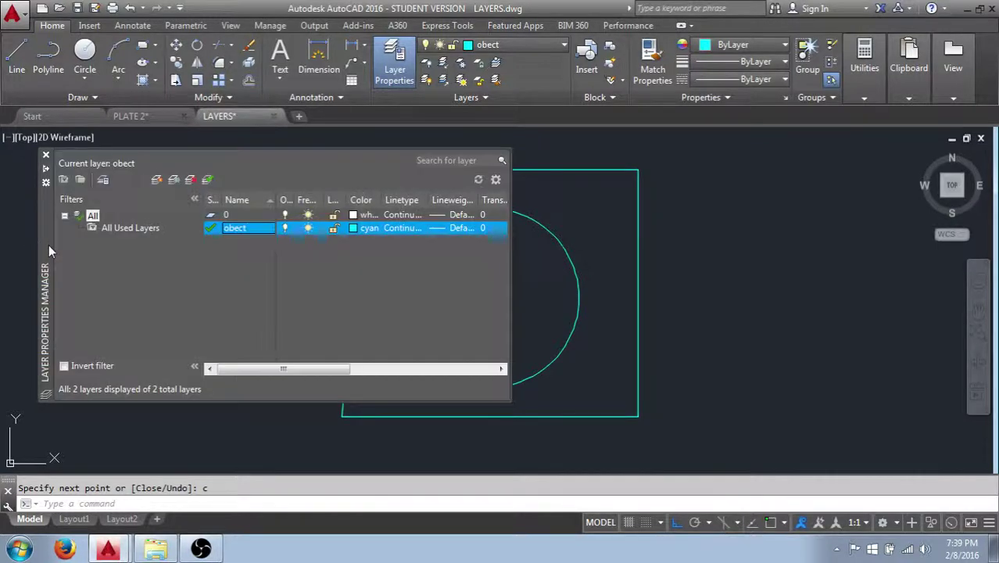
double_click(227, 229)
click(157, 180)
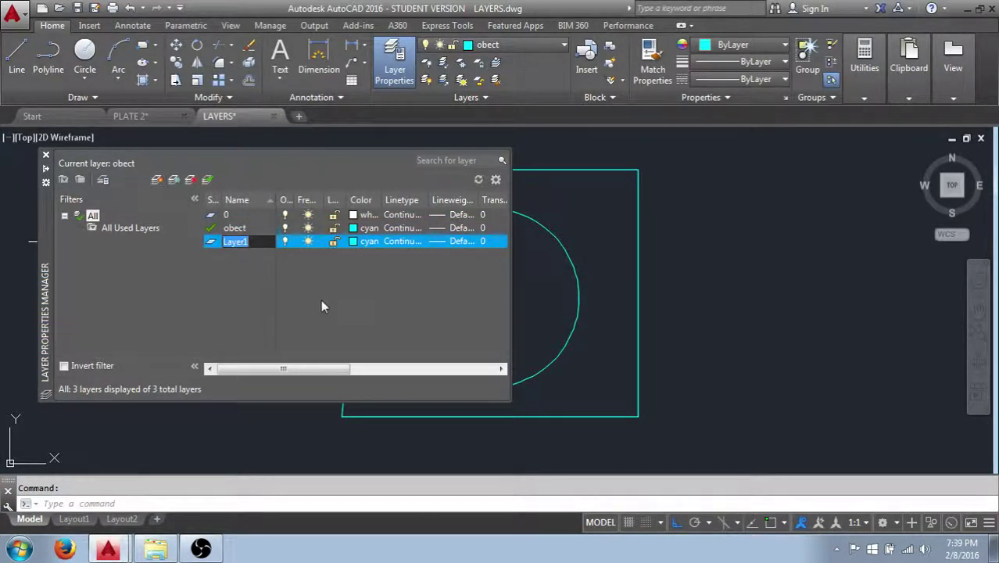
text(hidden)
click(354, 241)
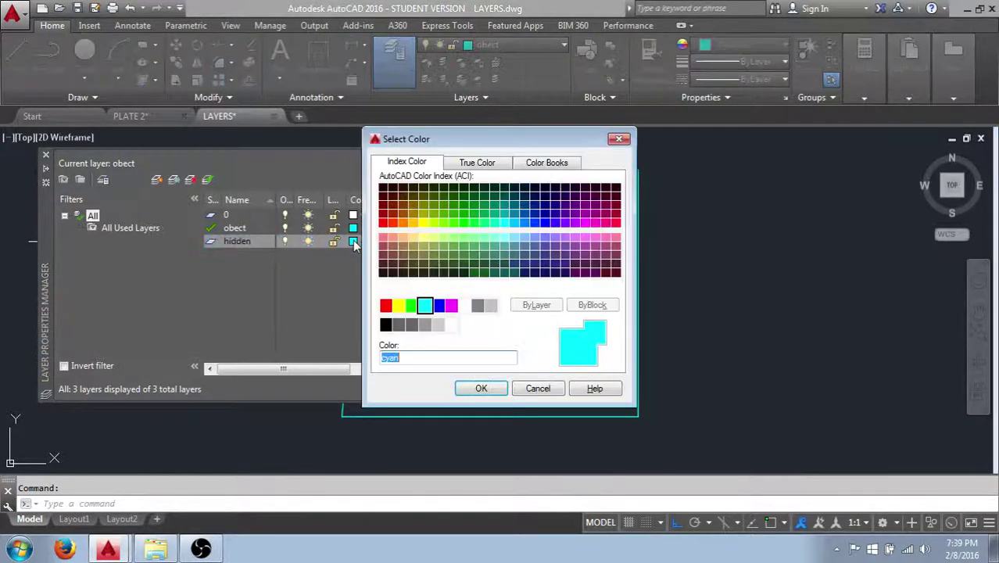
click(452, 305)
click(481, 388)
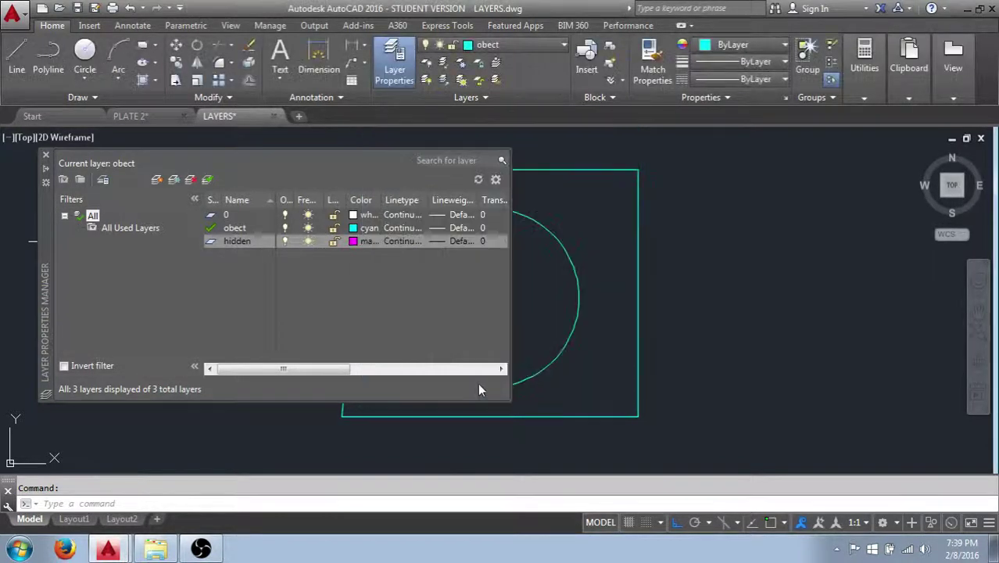
click(347, 247)
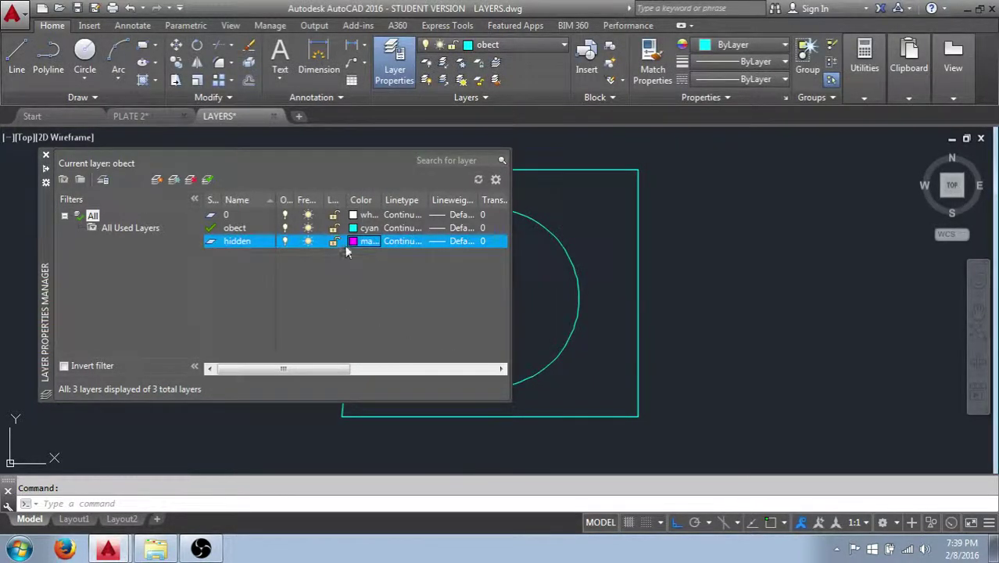
Load the HIDDEN linetype, assign it to the hidden layer, and make hidden current.
click(402, 243)
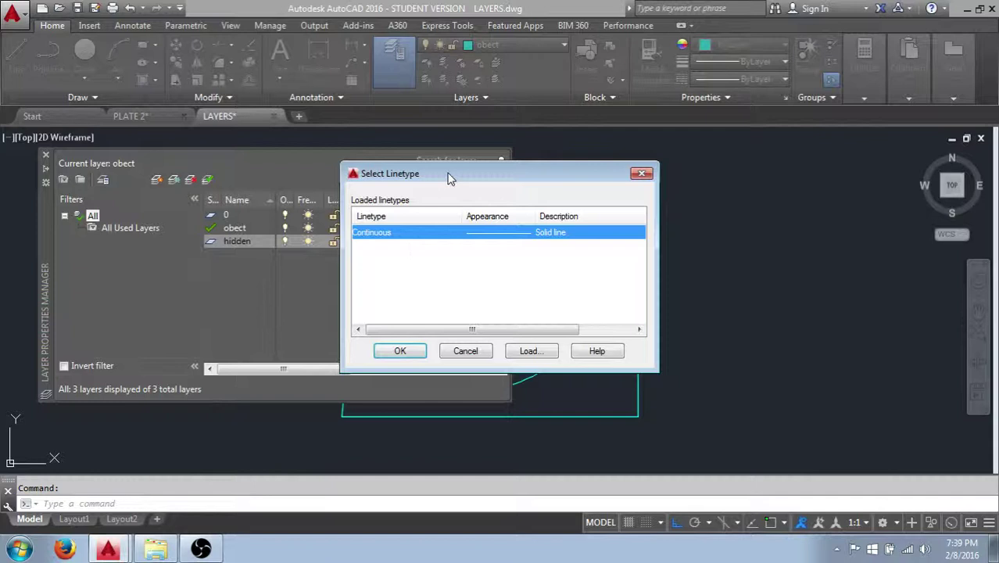
drag(448, 174, 453, 71)
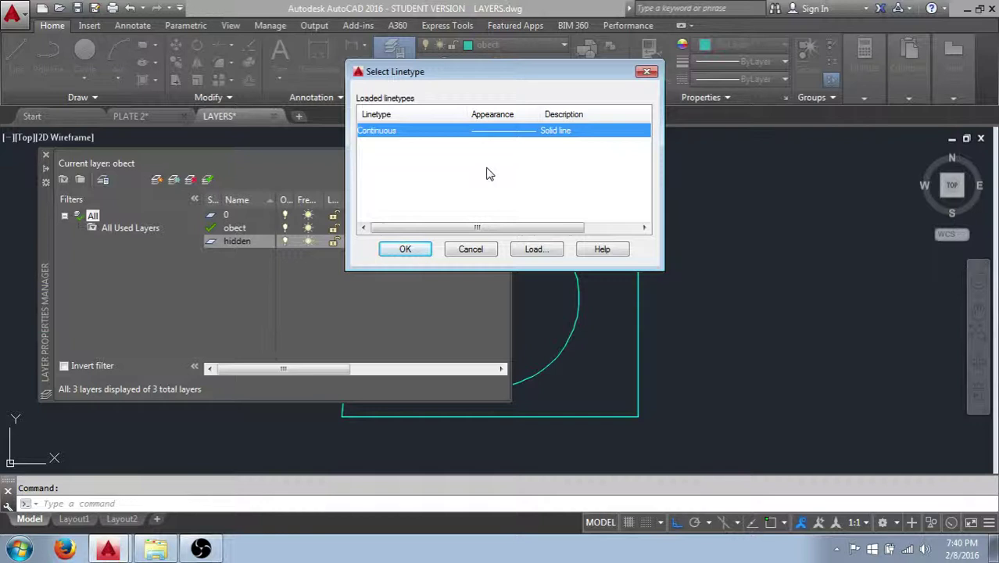
click(535, 251)
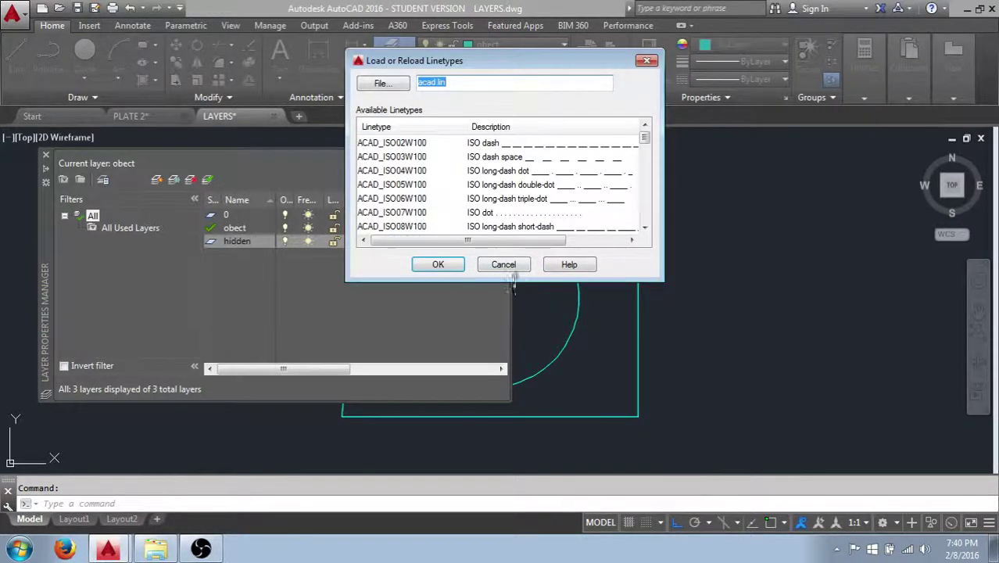
drag(513, 283, 513, 473)
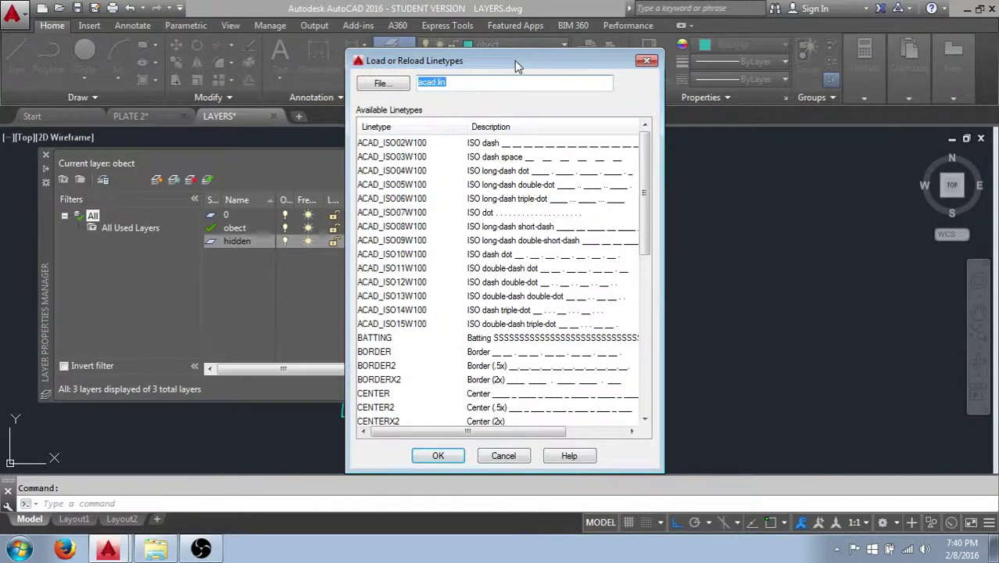
drag(516, 65, 508, 39)
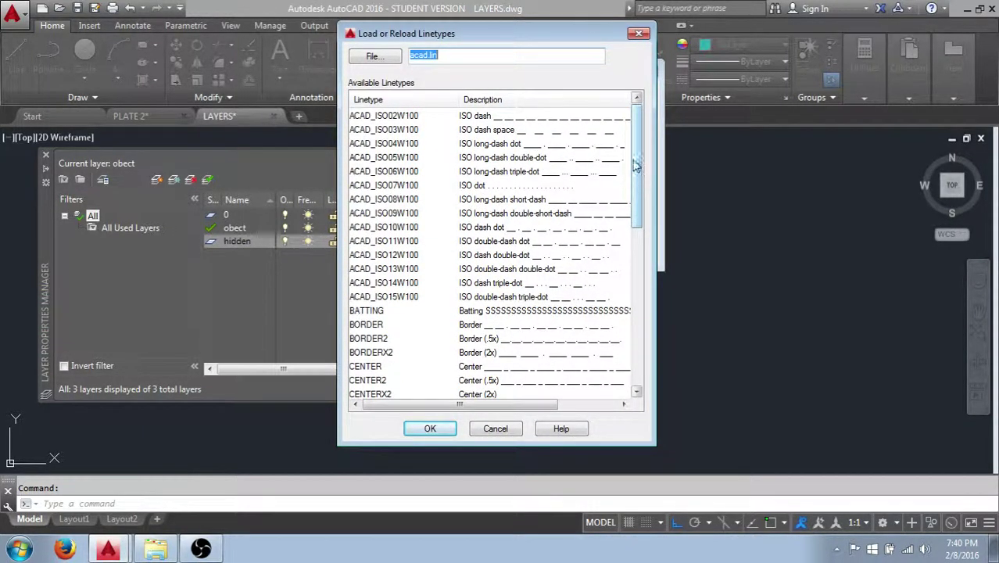
drag(637, 164, 631, 302)
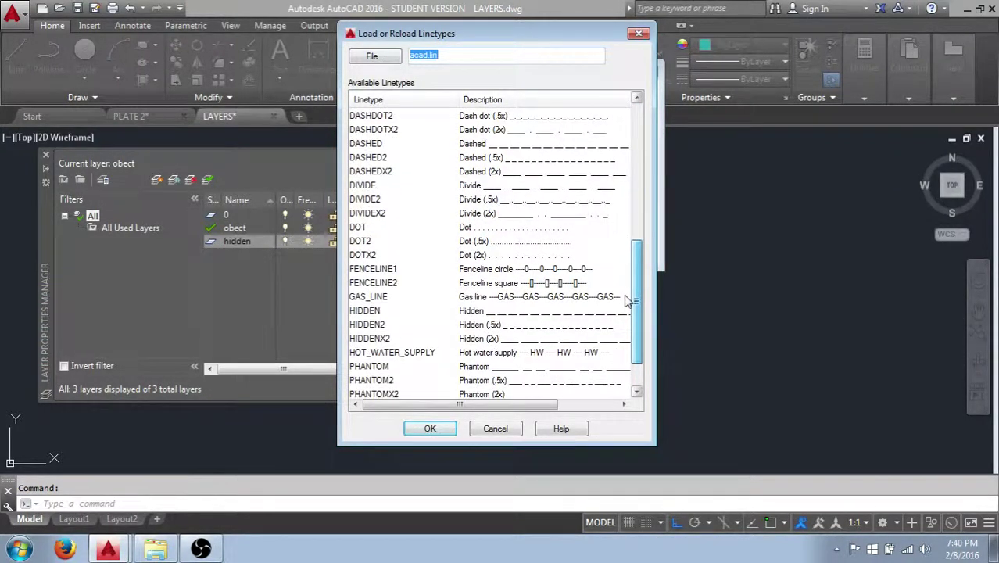
click(366, 313)
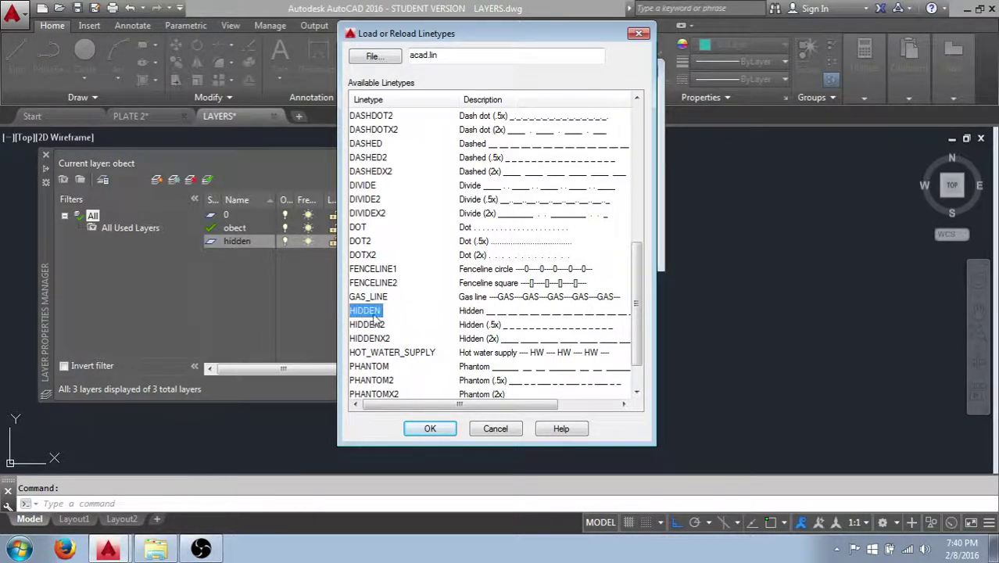
click(432, 429)
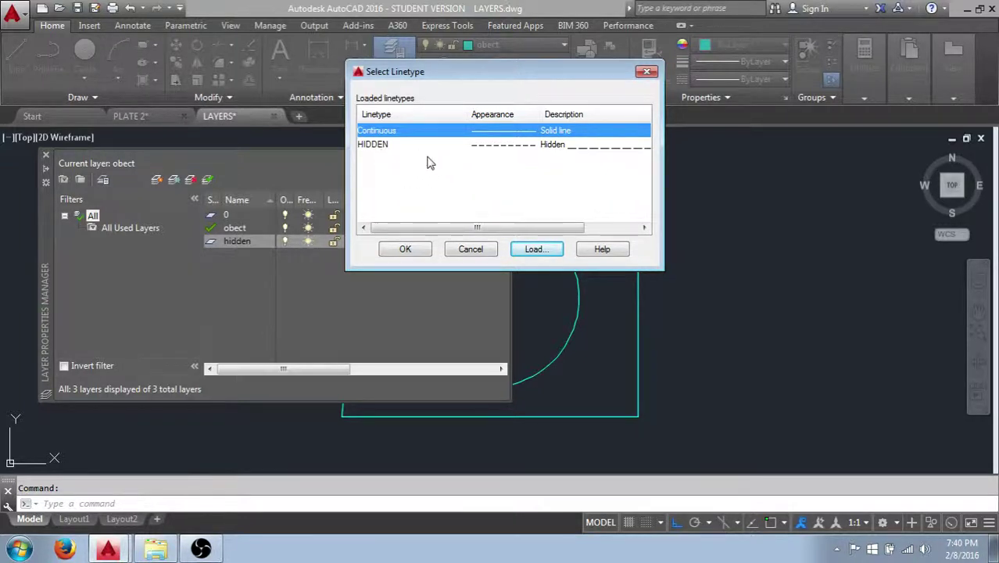
click(382, 145)
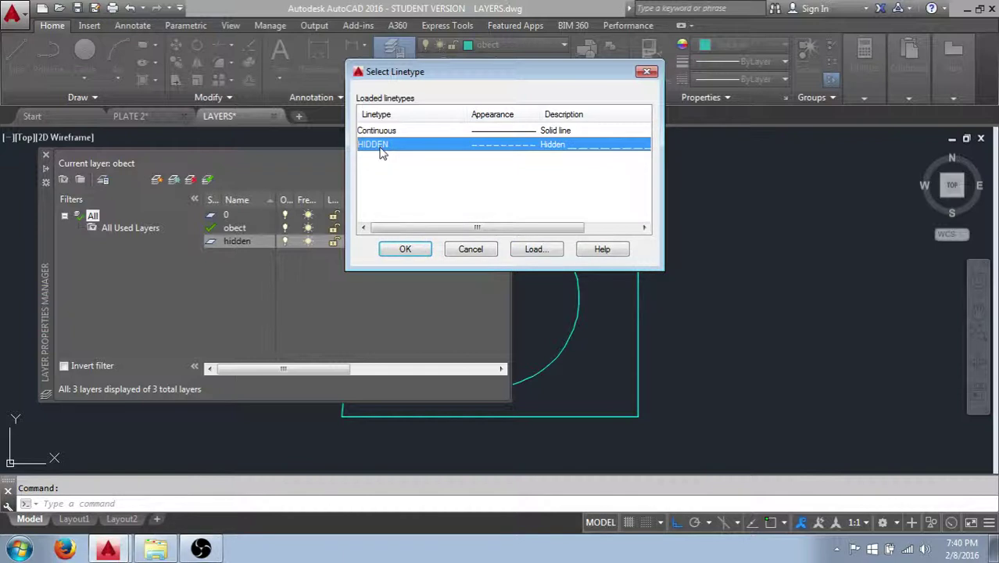
click(405, 249)
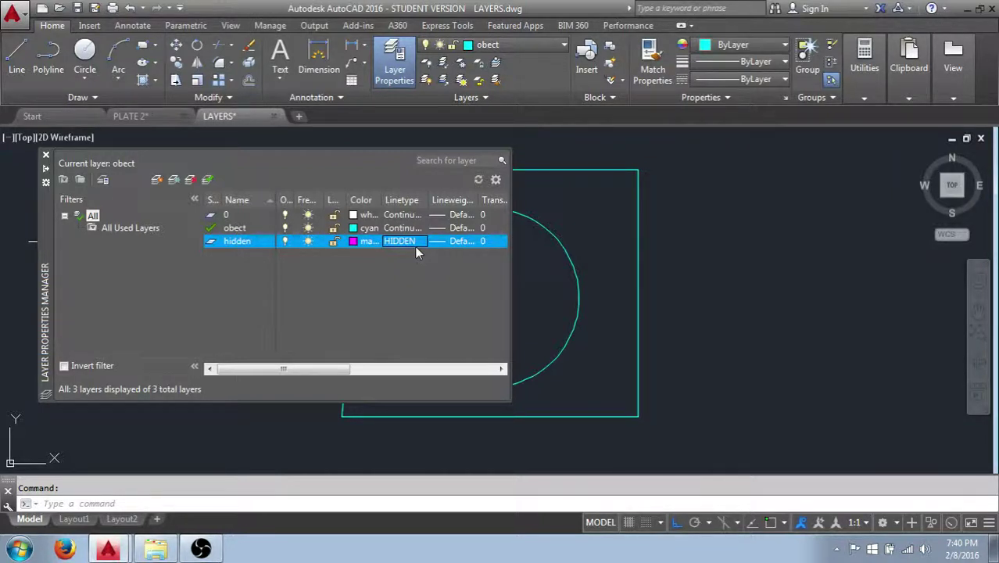
click(207, 179)
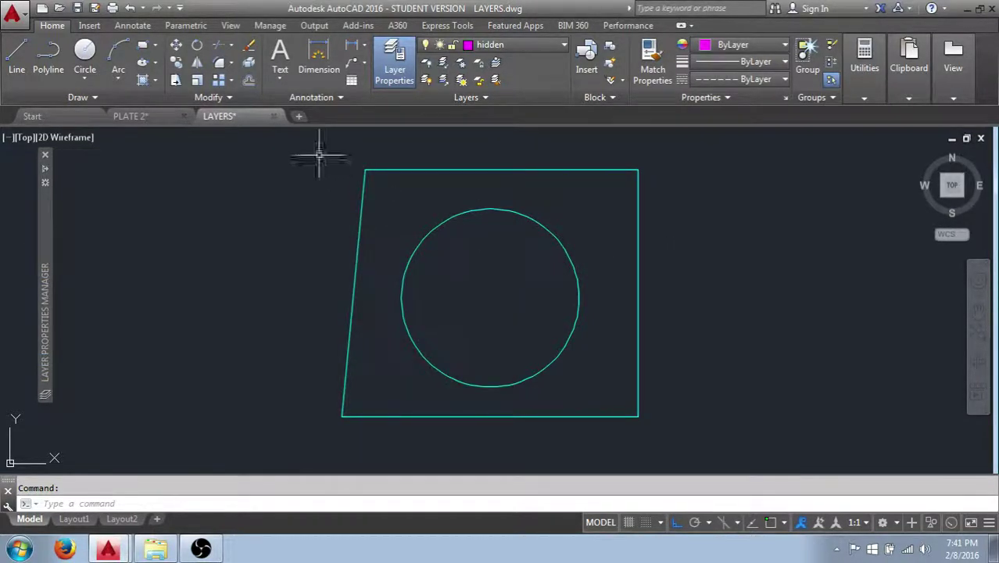
Draw two dashed horizontal lines across the plate, one below and one above the circle.
click(17, 52)
click(376, 398)
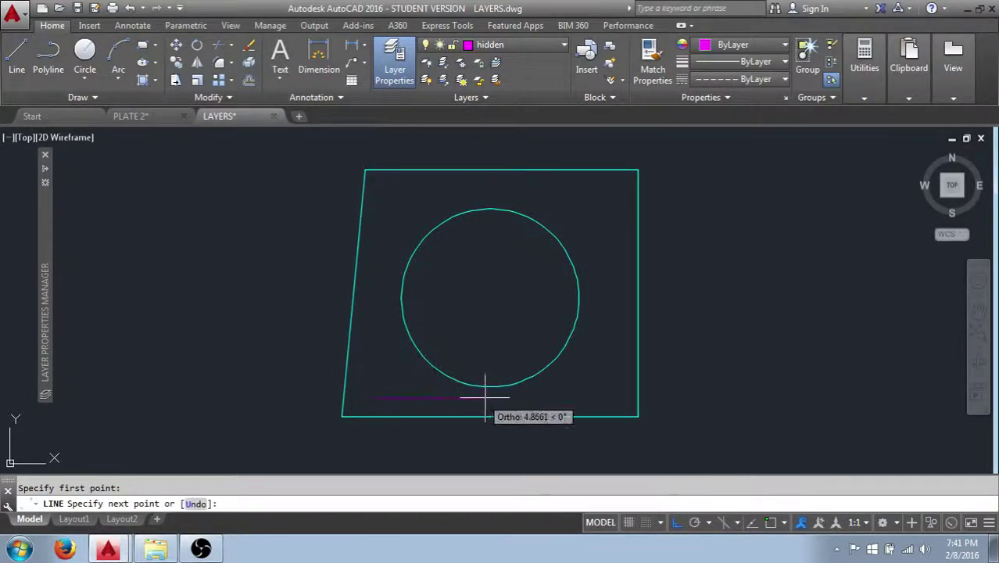
click(623, 398)
key(Return)
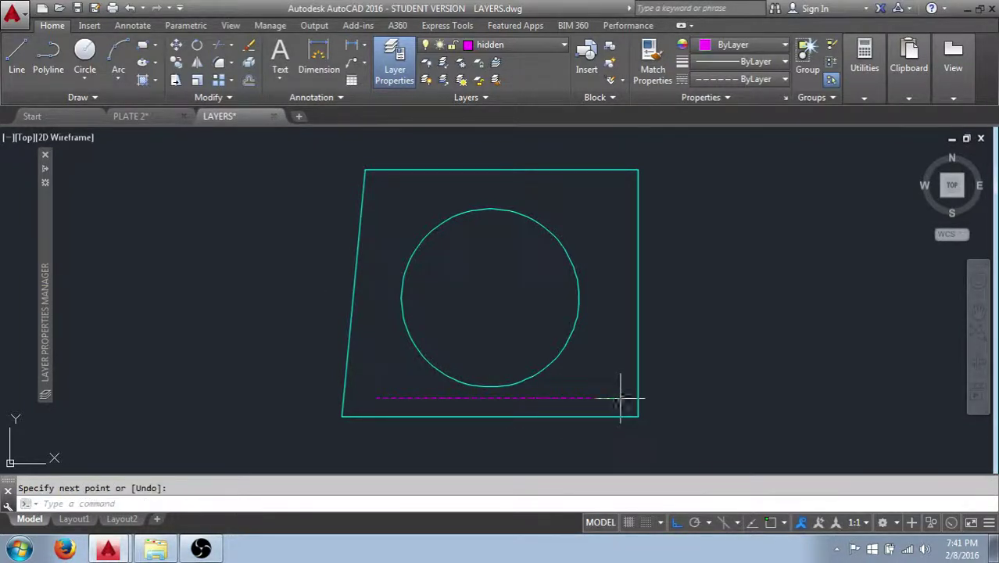
key(Return)
click(384, 188)
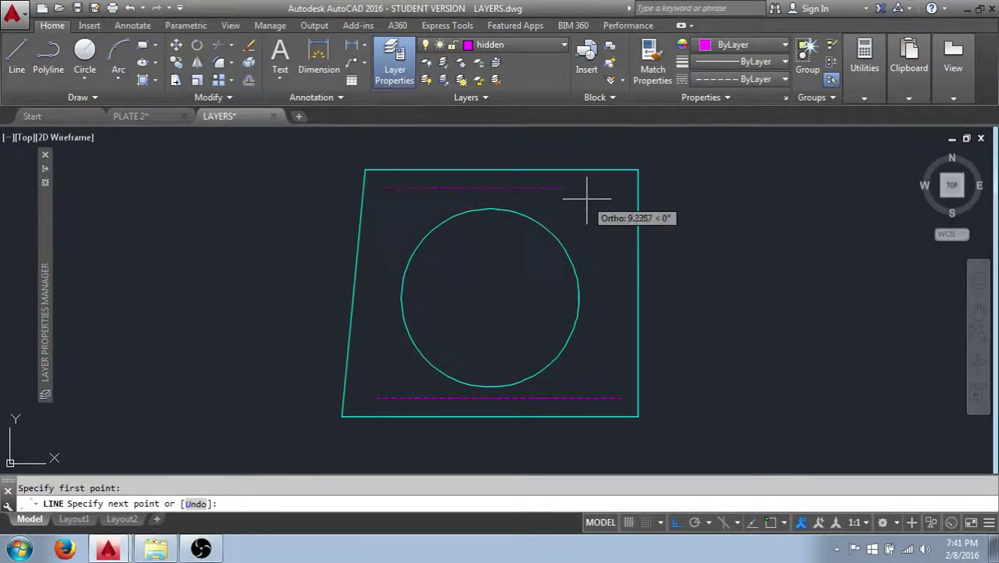
click(624, 196)
key(Return)
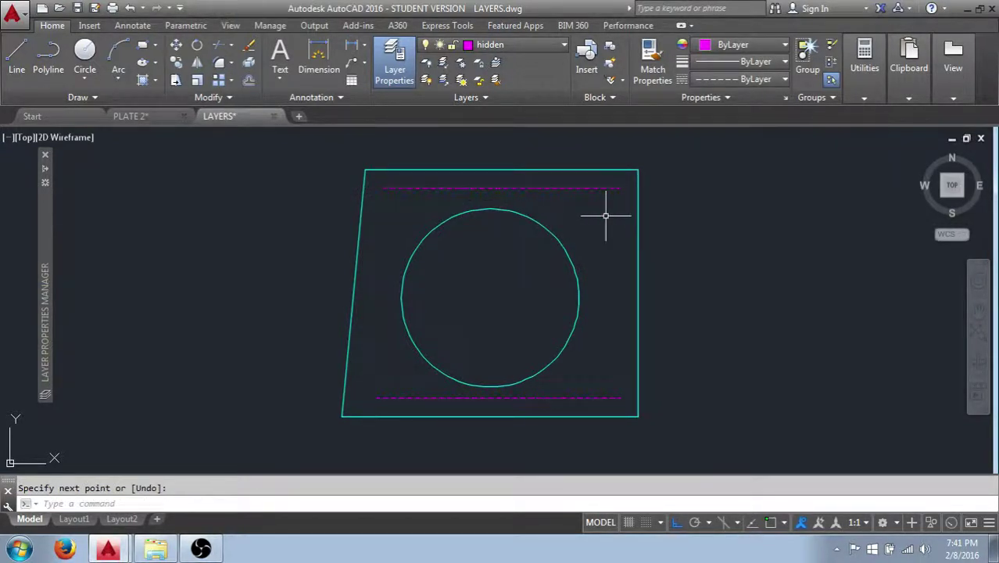
scroll(493, 186, up, 4)
scroll(493, 186, down, 4)
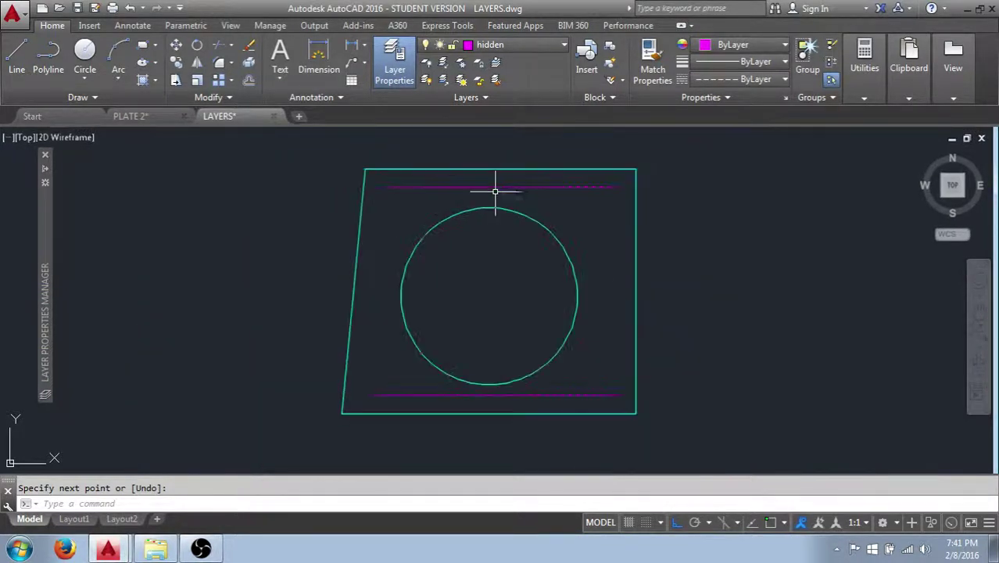
Switch the current layer back to obect from the Layers dropdown.
mouse_move(52, 250)
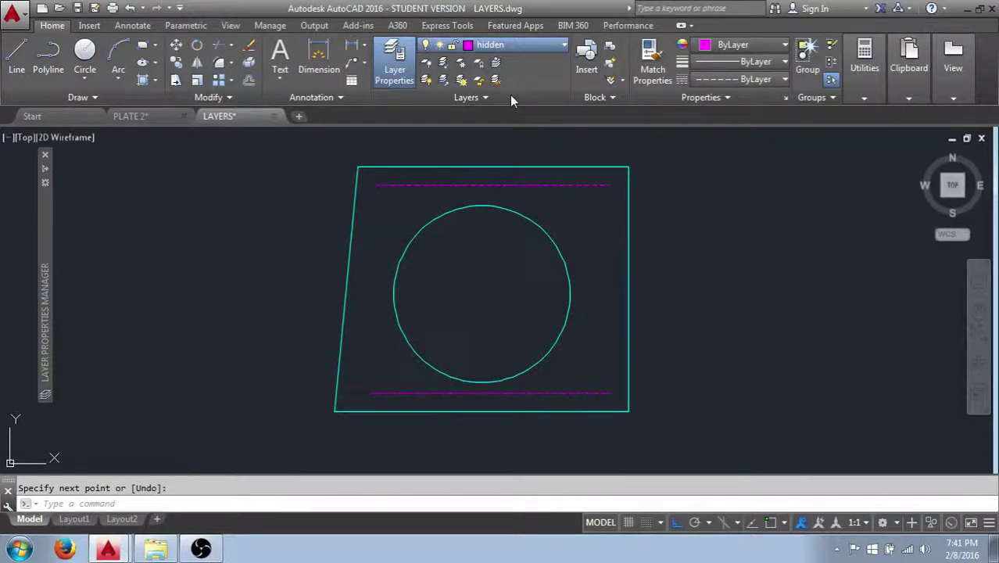
click(516, 44)
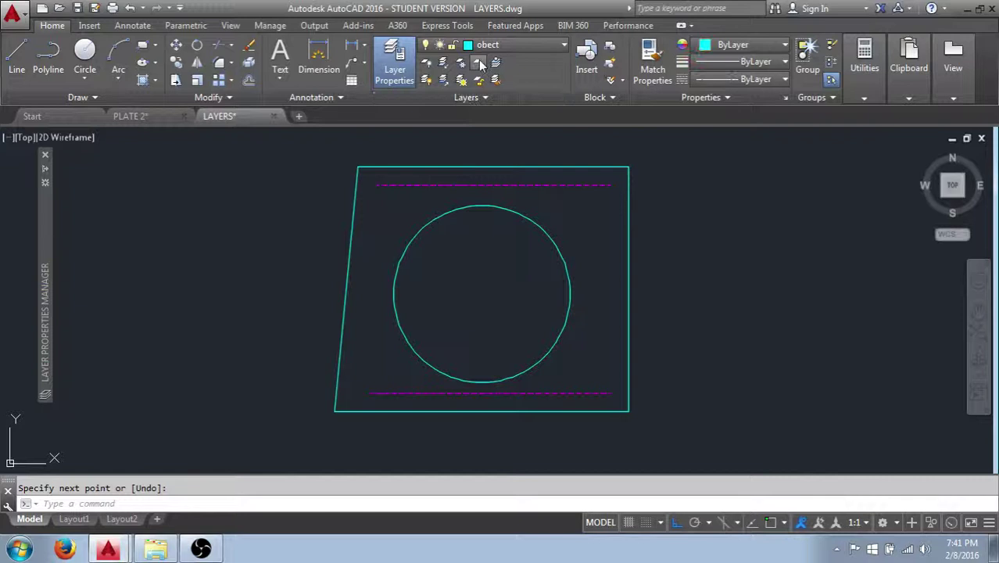
click(500, 87)
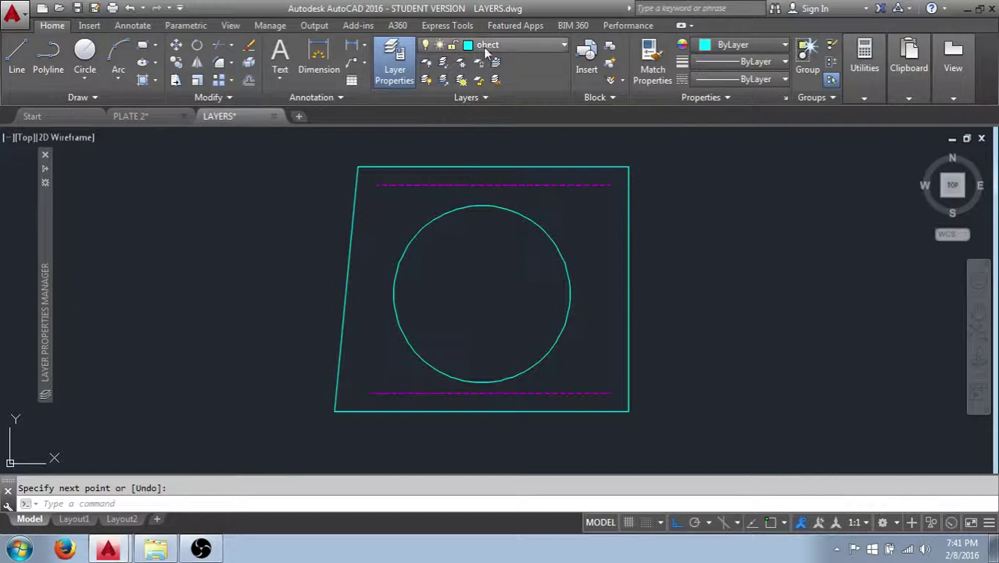
Start a new circle centred on the large circle's centre.
click(84, 53)
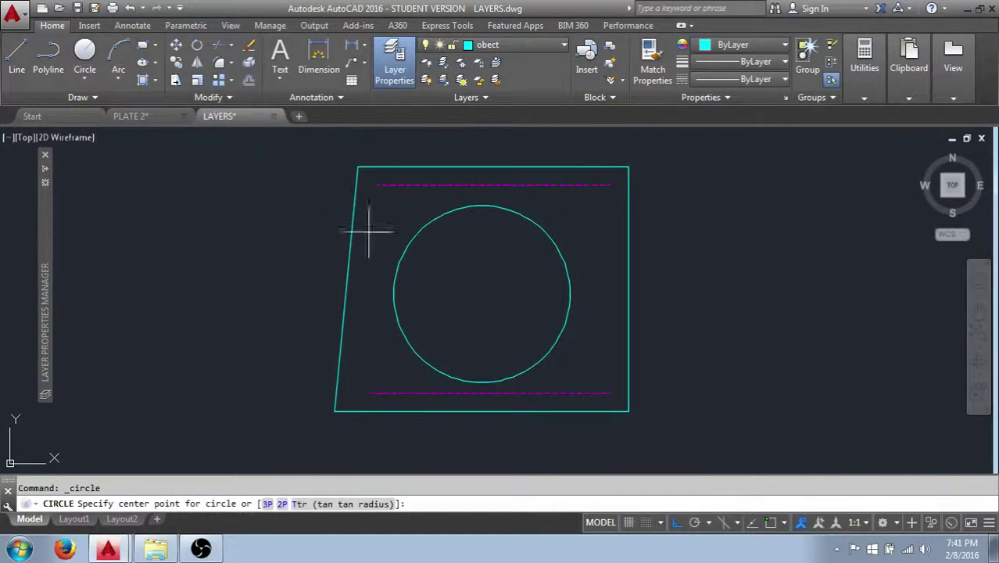
click(482, 285)
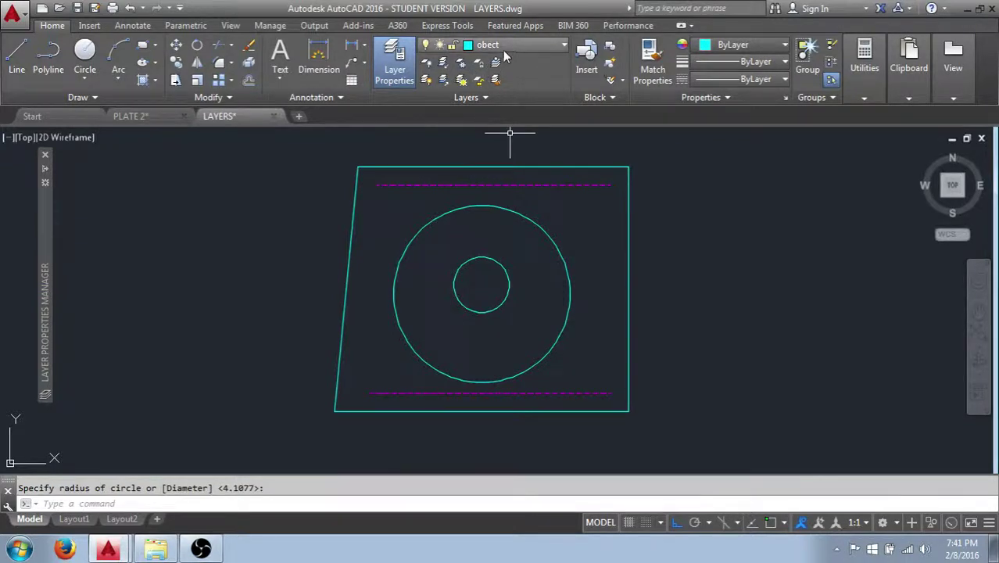
middle_drag(493, 298, 491, 301)
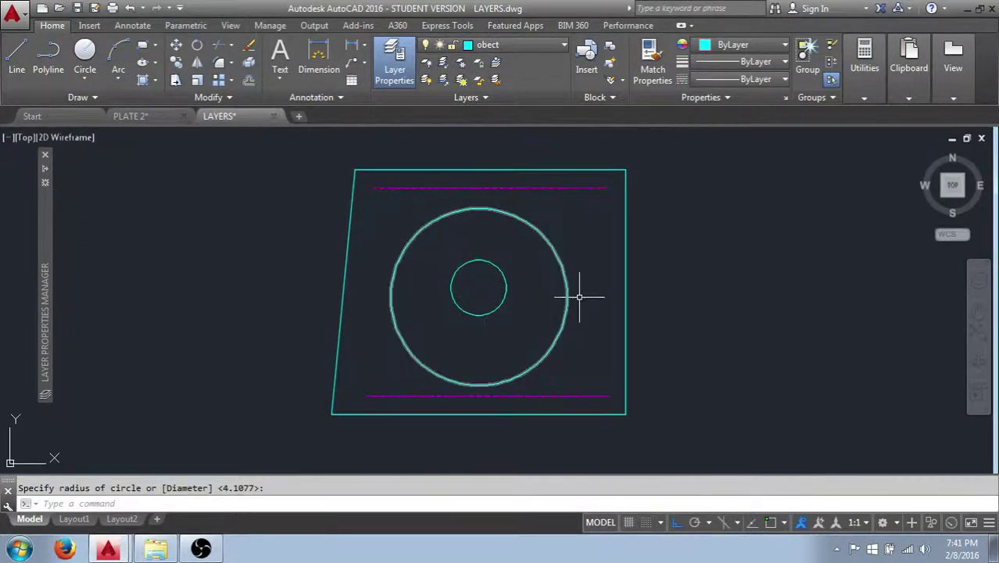
Set the small circle's radius and move it onto the hidden layer.
click(478, 261)
click(478, 261)
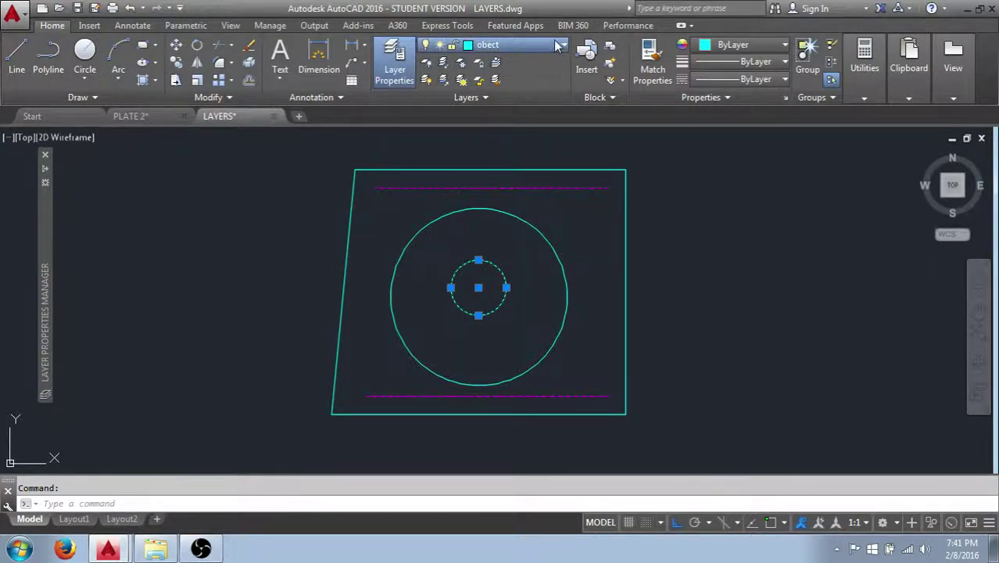
click(495, 81)
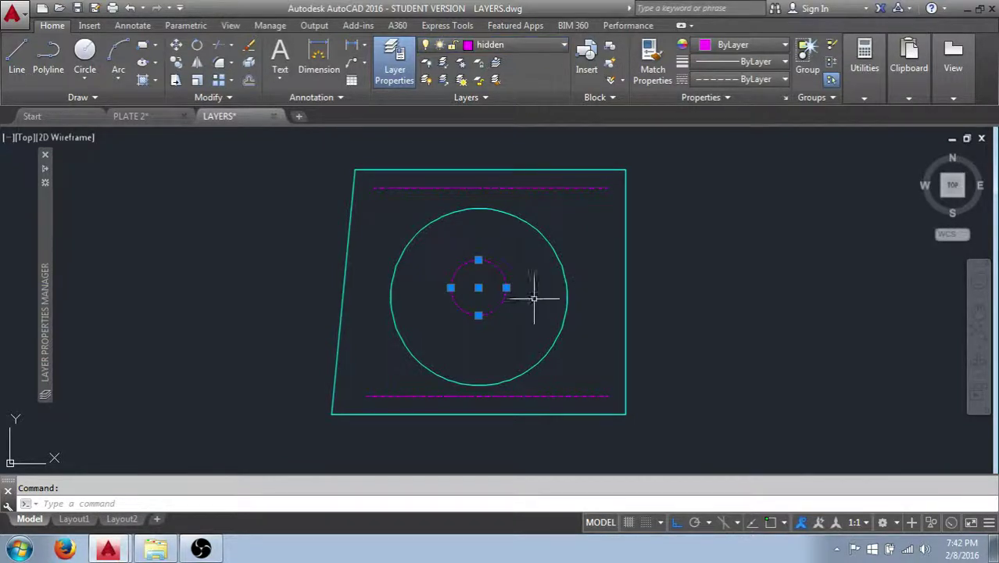
key(Escape)
scroll(479, 286, up, 5)
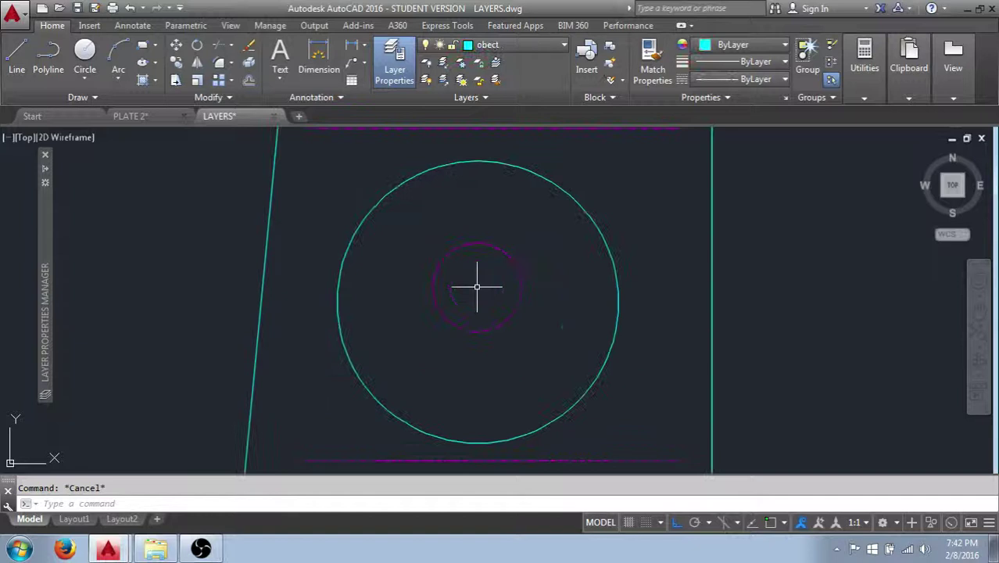
scroll(453, 230, down, 5)
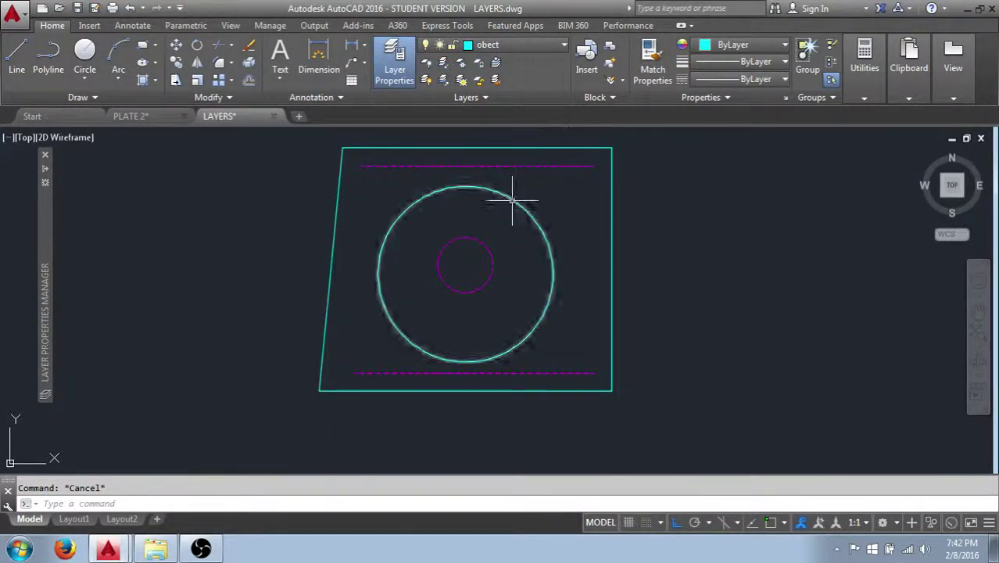
Select the small inner circle to check it, then clear the selection.
click(465, 236)
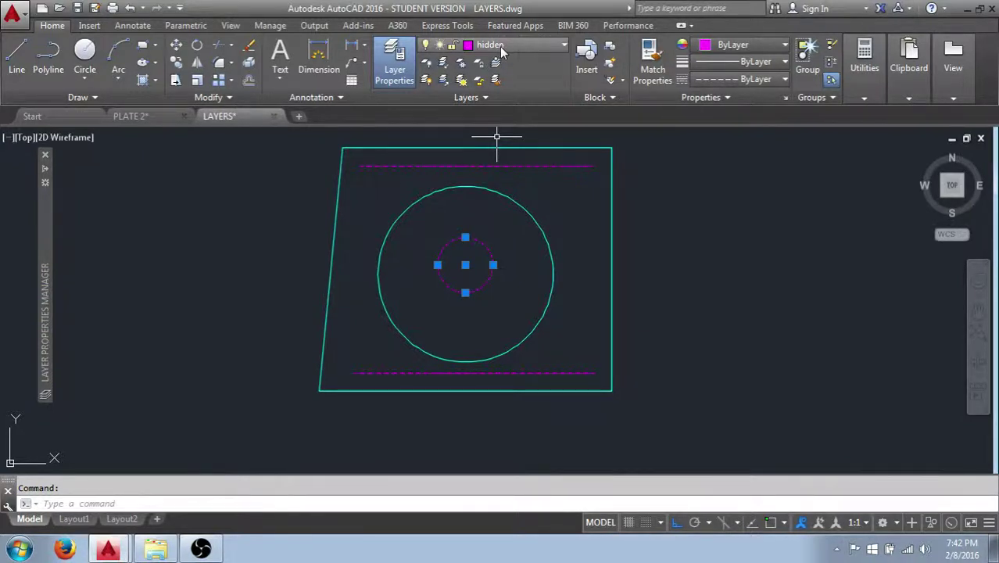
key(Escape)
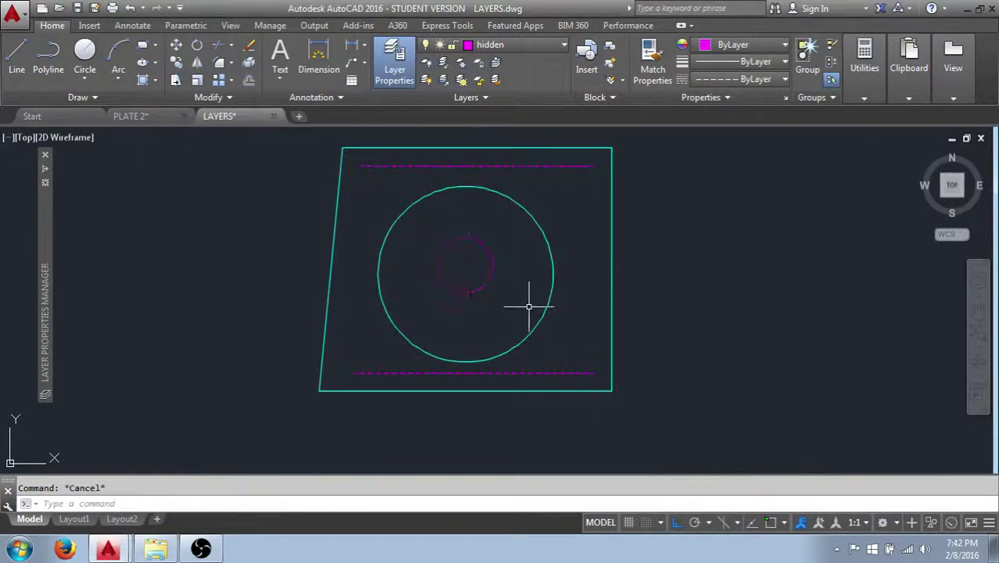
middle_drag(528, 308, 528, 328)
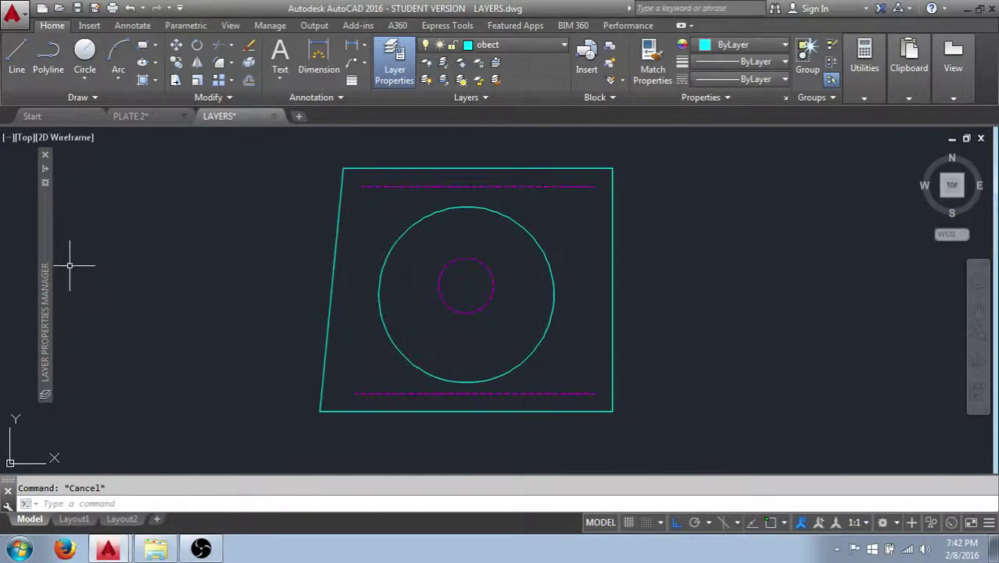
mouse_move(45, 266)
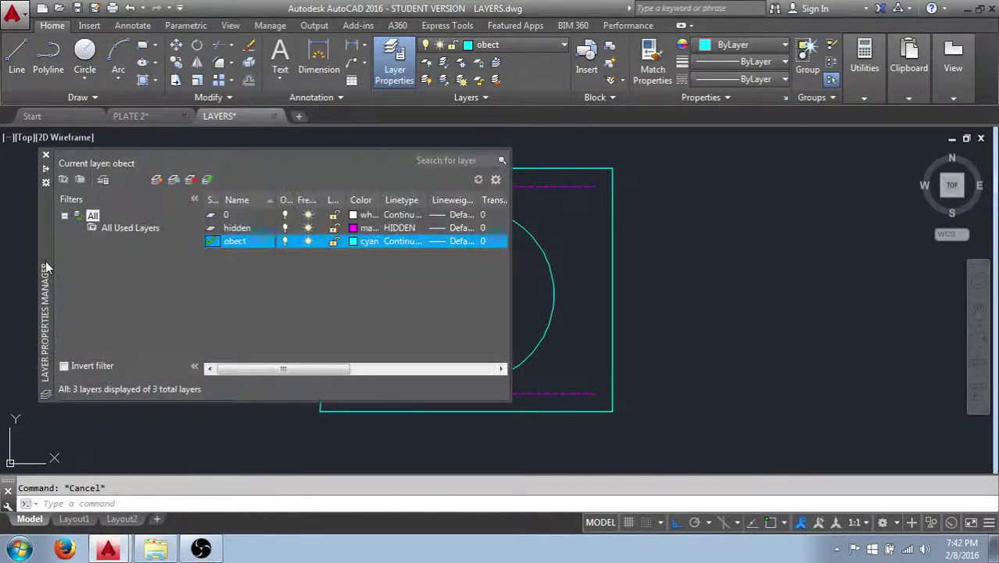
Change the obect layer's colour from cyan to green, turning the outline and large circle green.
click(352, 241)
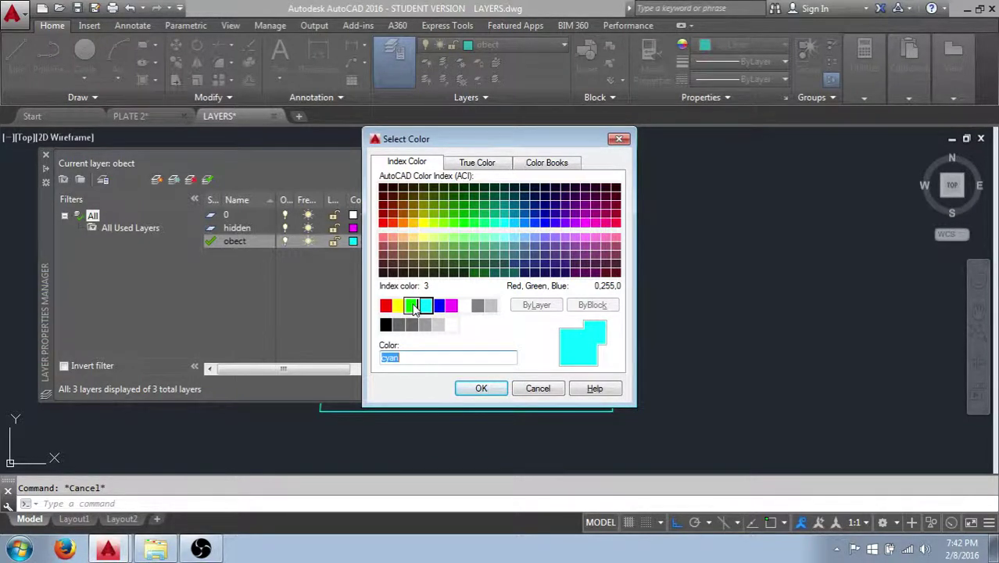
click(413, 306)
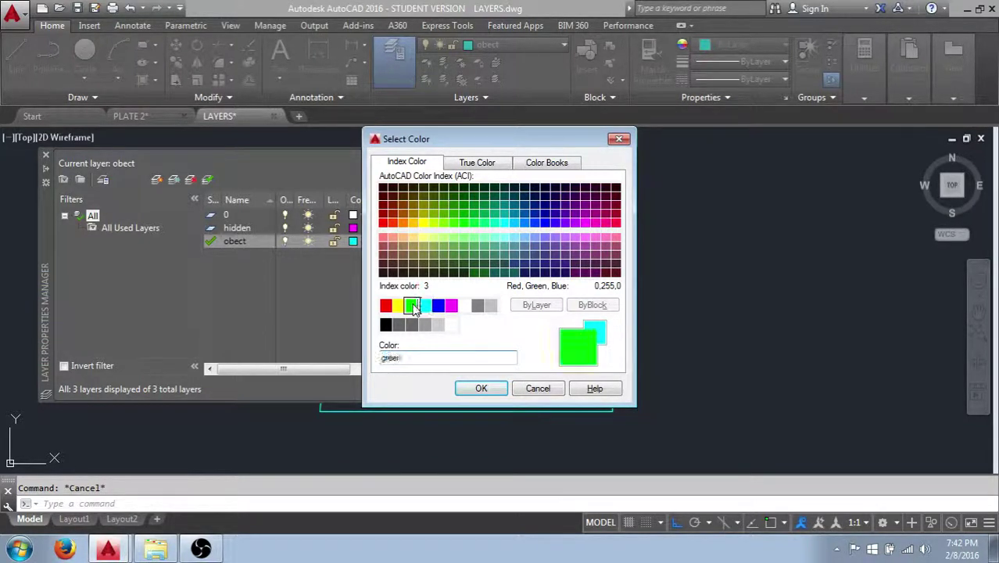
click(481, 390)
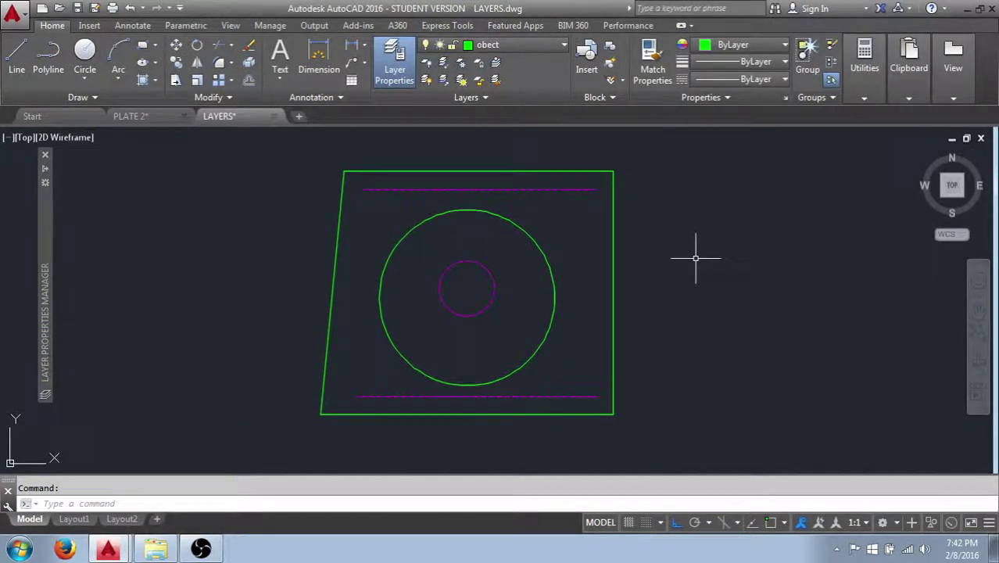
middle_drag(572, 246, 575, 243)
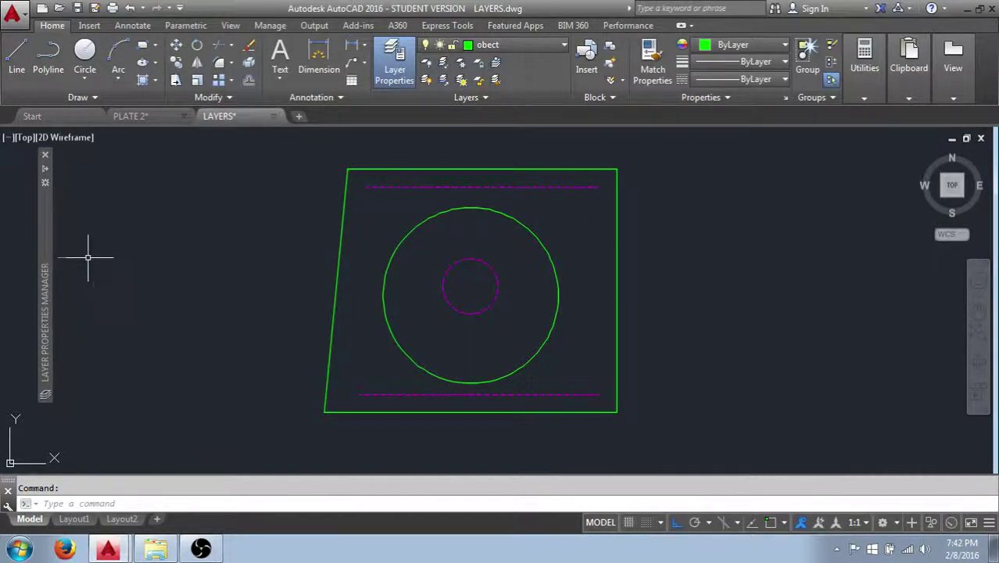
mouse_move(47, 255)
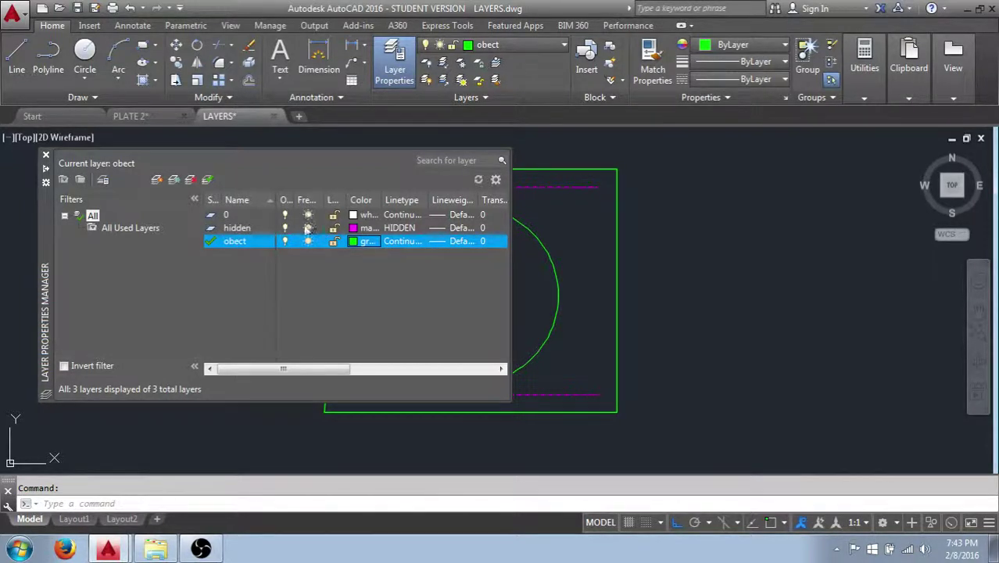
drag(322, 201, 345, 201)
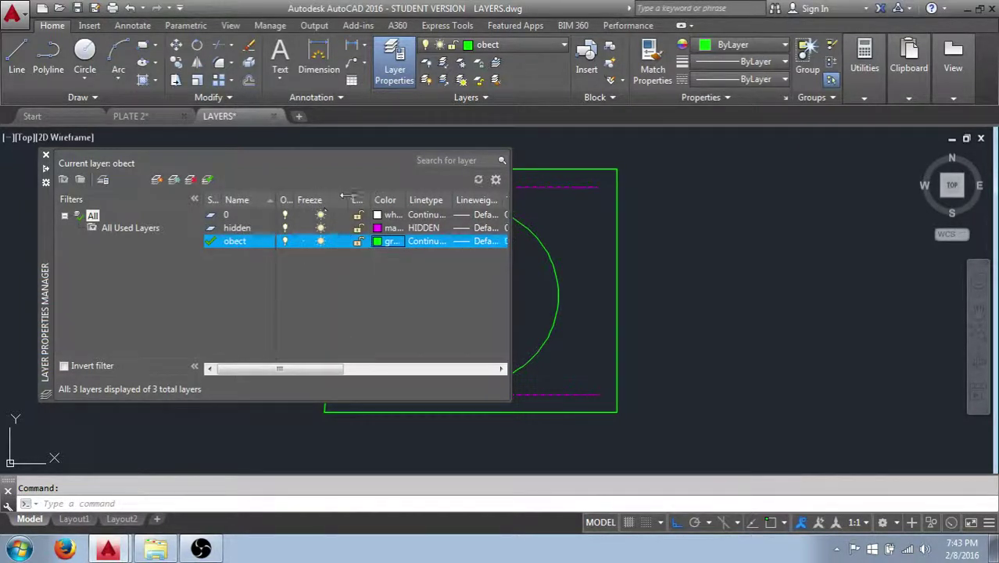
click(321, 229)
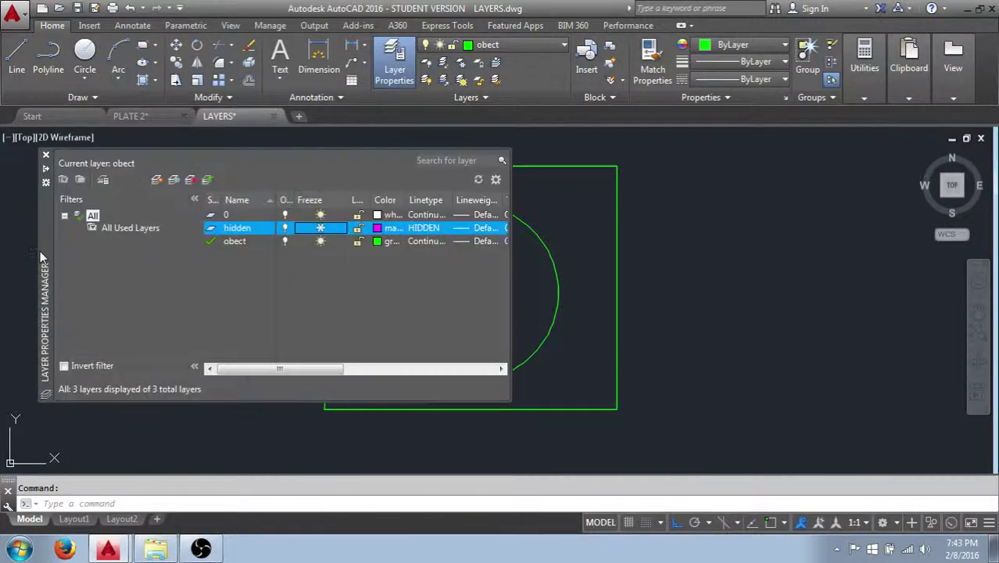
click(321, 229)
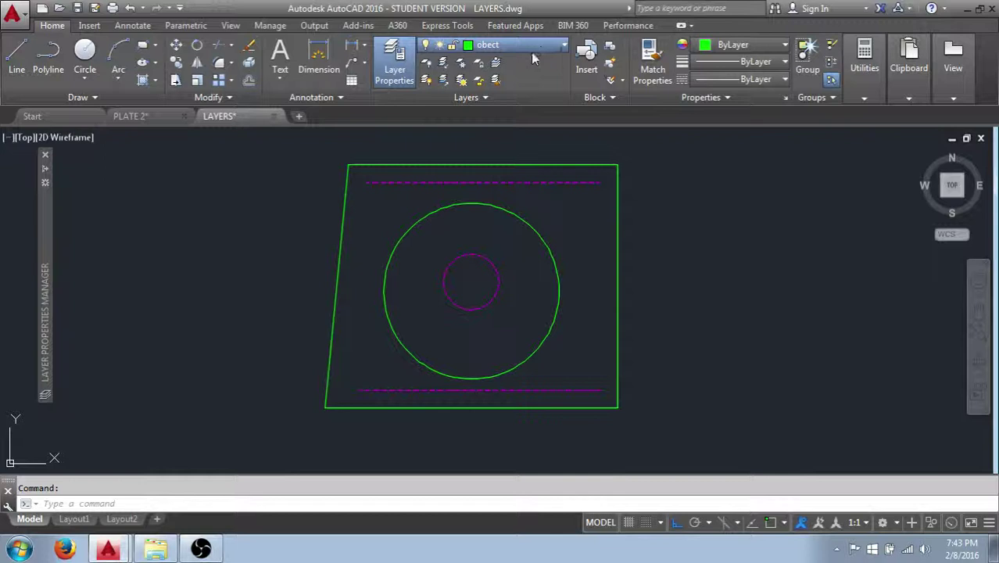
Freeze the hidden layer, then attempt to freeze the current obect layer and dismiss the warning.
click(444, 83)
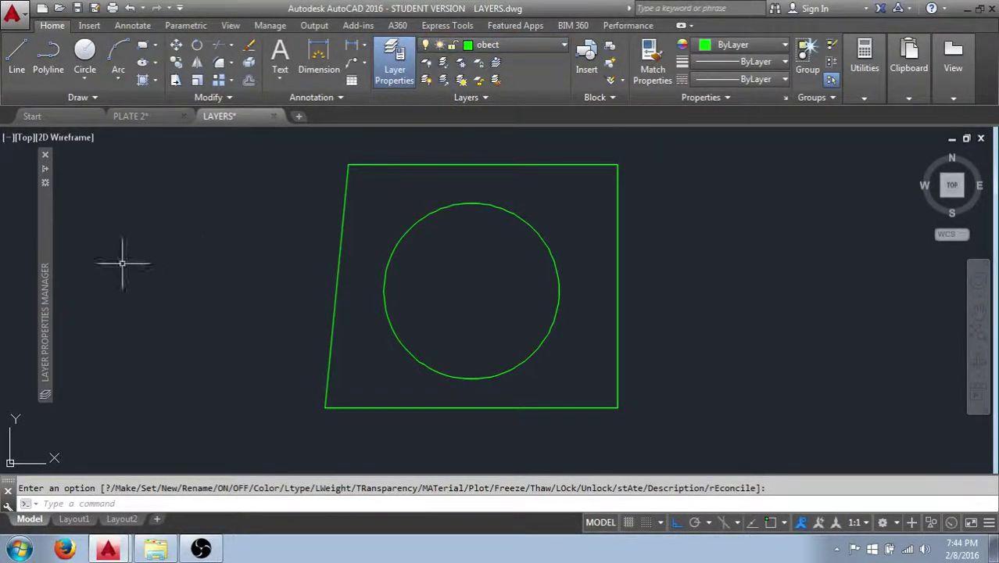
mouse_move(52, 261)
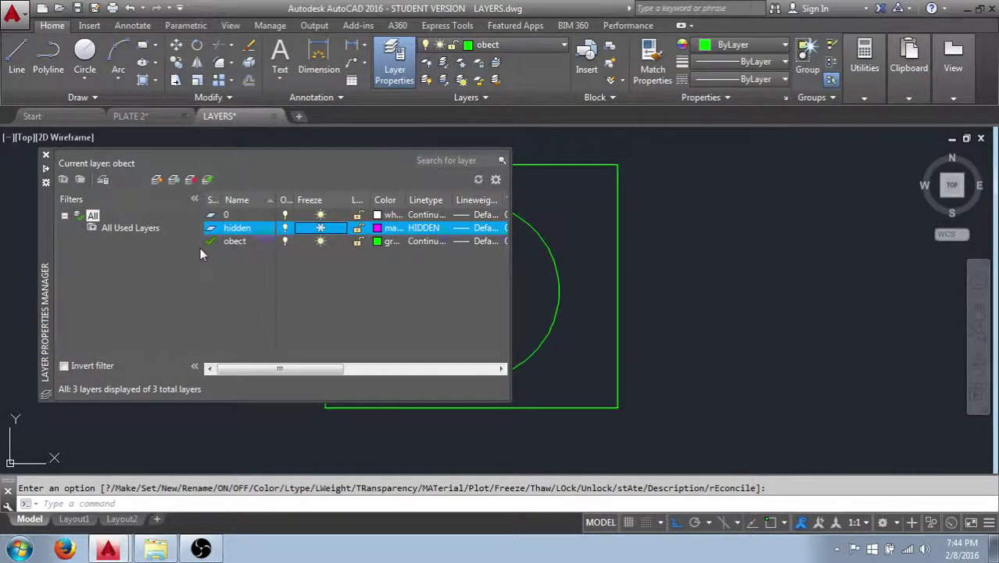
click(320, 242)
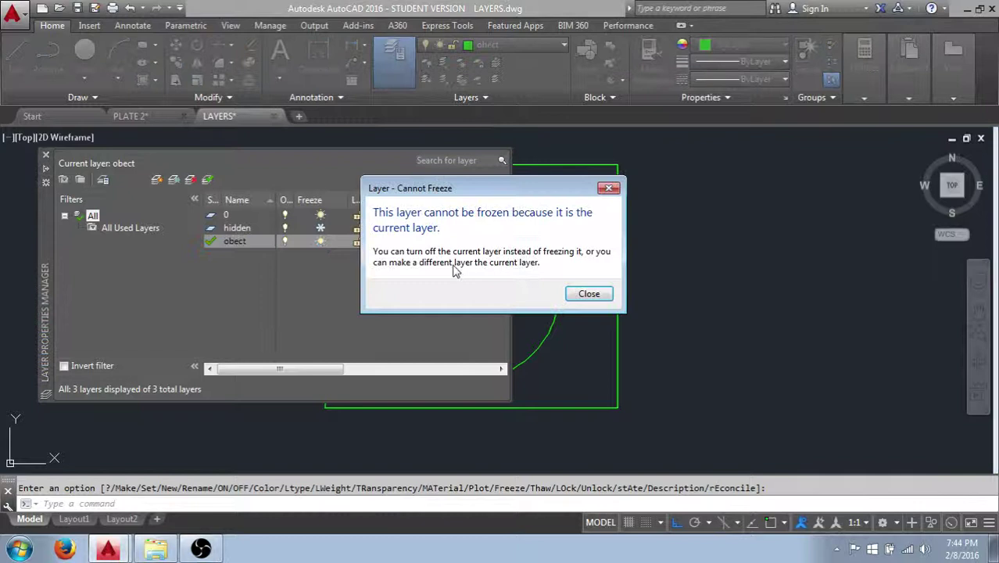
drag(490, 200, 495, 176)
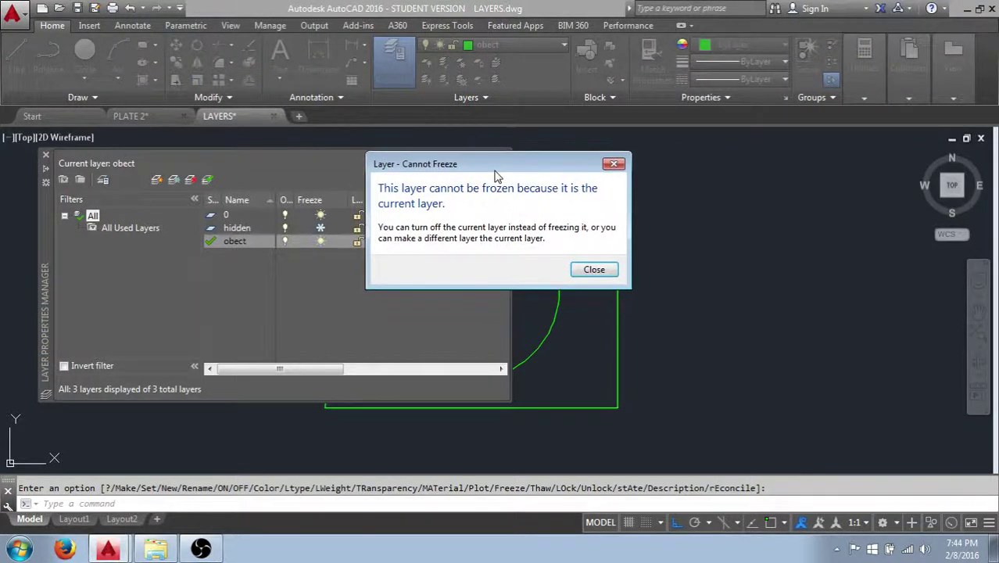
click(596, 270)
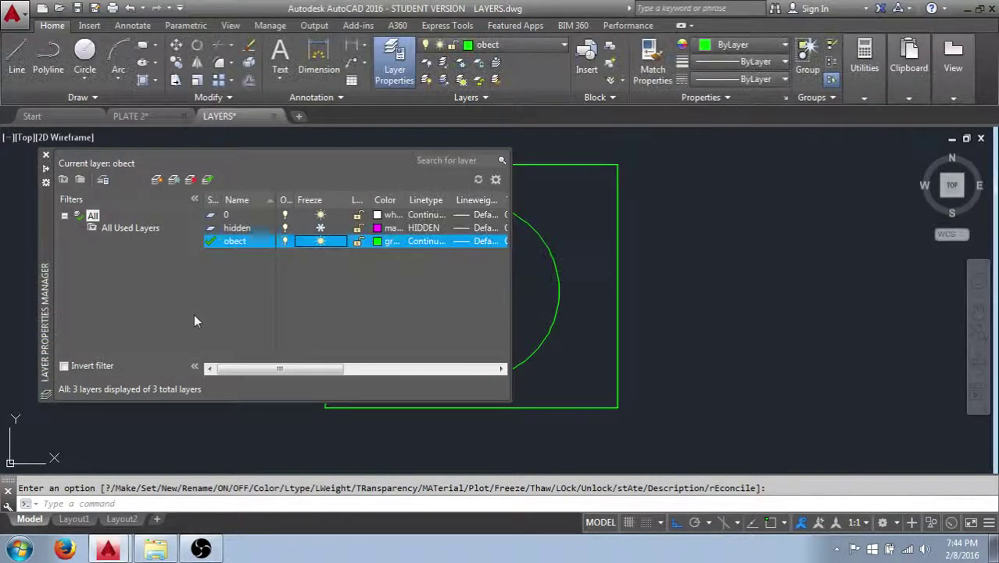
Make layer 0 the current layer after the frozen hidden layer is refused.
double_click(234, 227)
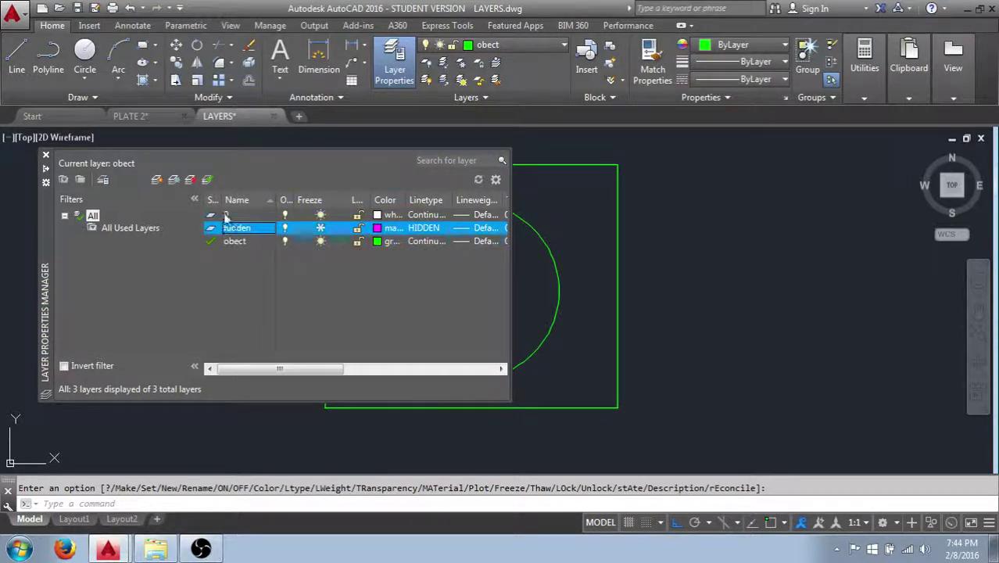
click(207, 180)
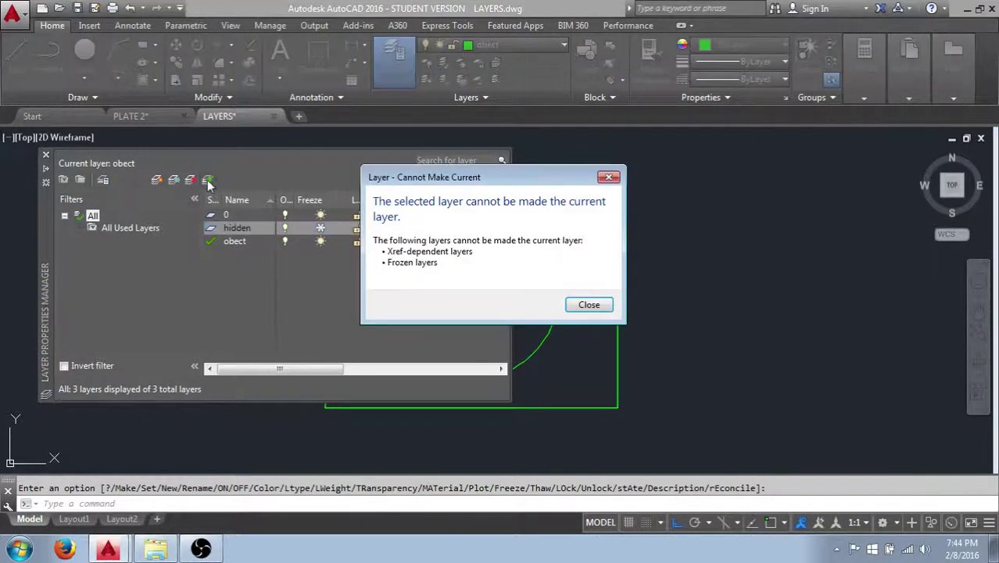
click(608, 177)
click(227, 215)
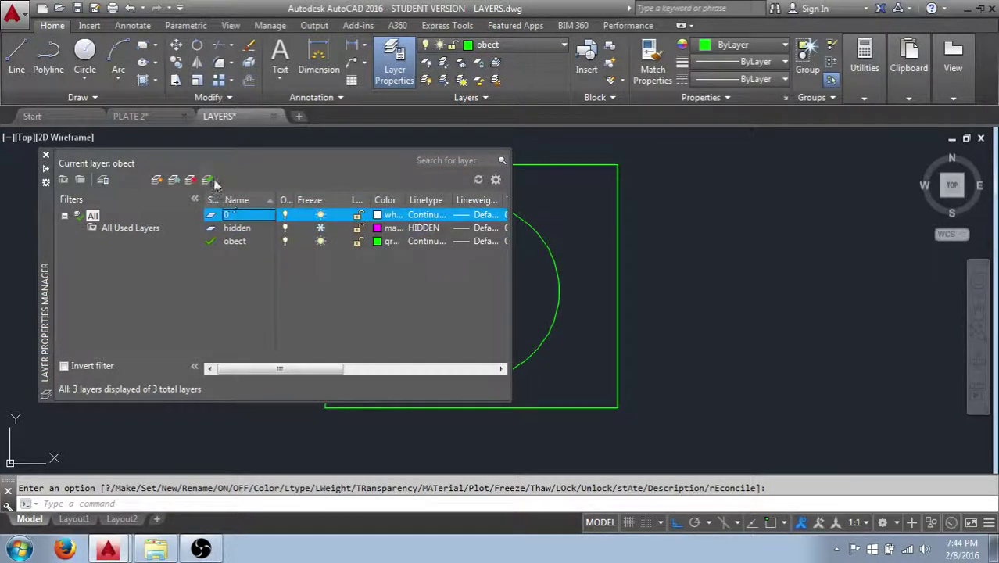
click(207, 179)
Freeze the obect layer, then thaw all layers to show the whole plate again.
click(240, 244)
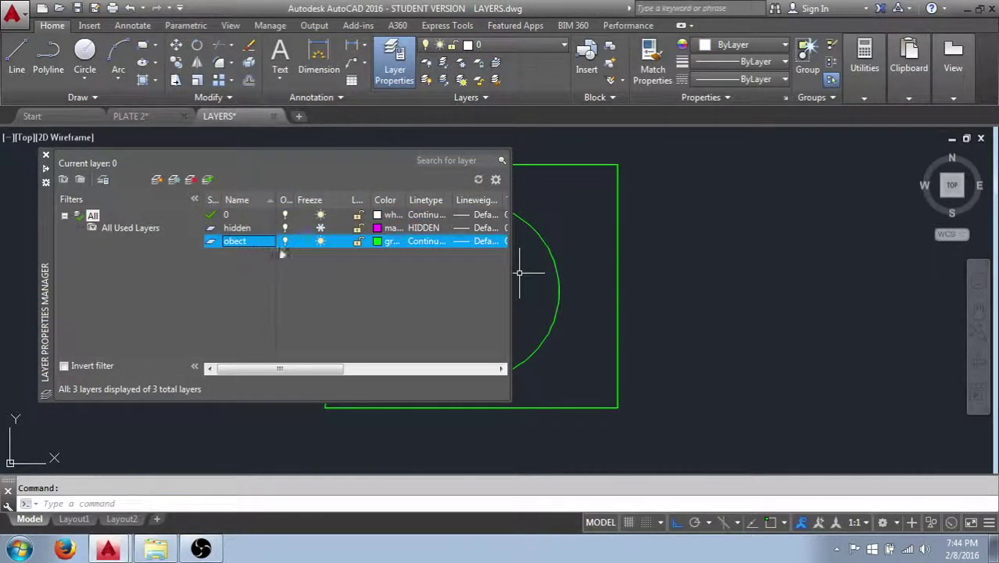
click(321, 241)
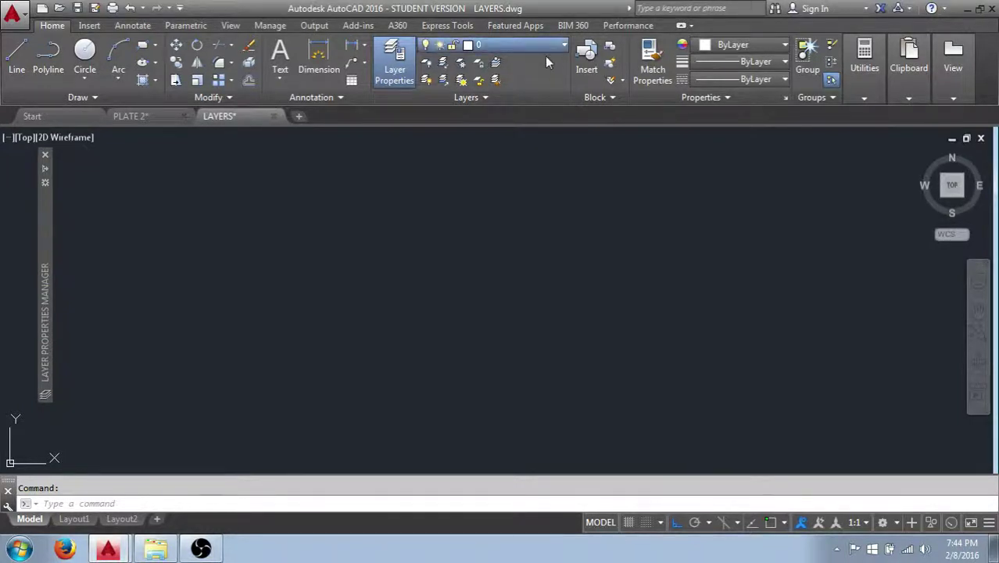
click(443, 82)
click(444, 83)
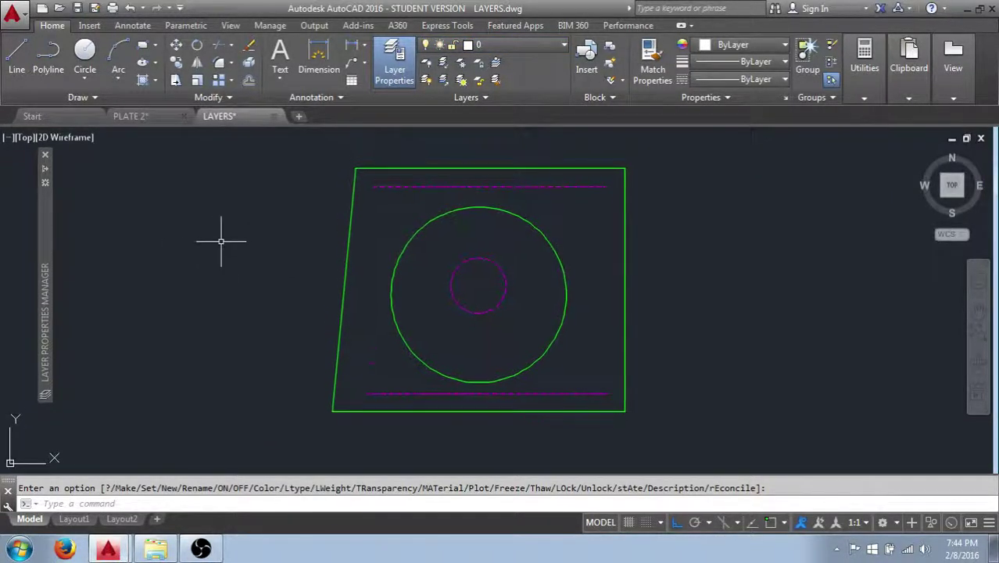
Switch to the PLATE 2.dwg wrench drawing and expand its 12-layer list with DIM current.
click(139, 119)
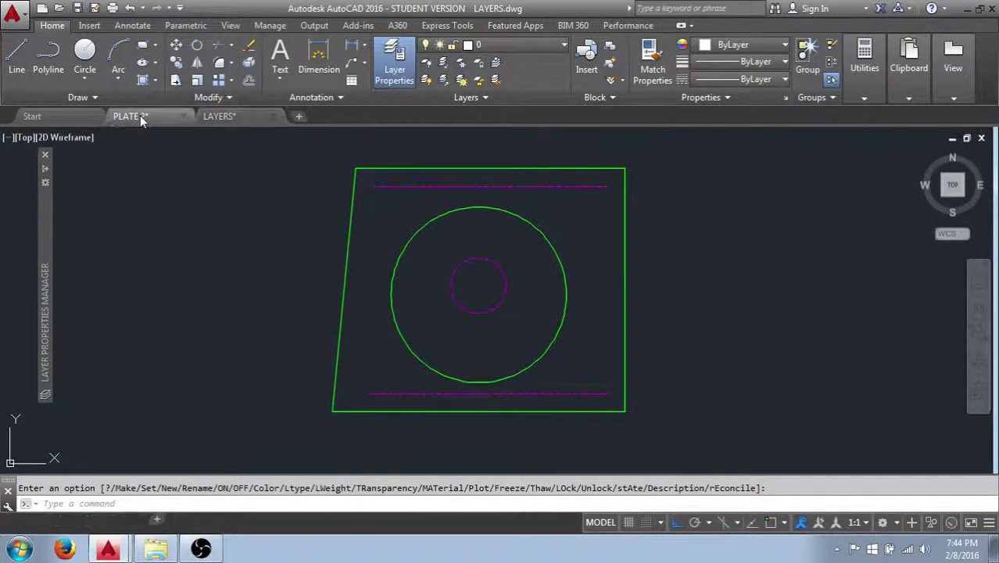
middle_drag(431, 270, 463, 264)
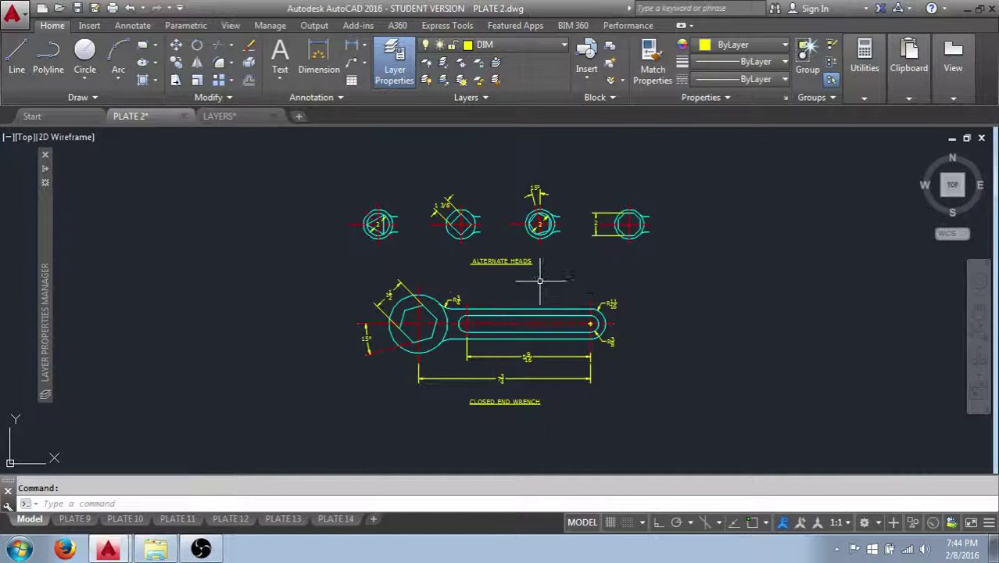
middle_drag(542, 277, 538, 280)
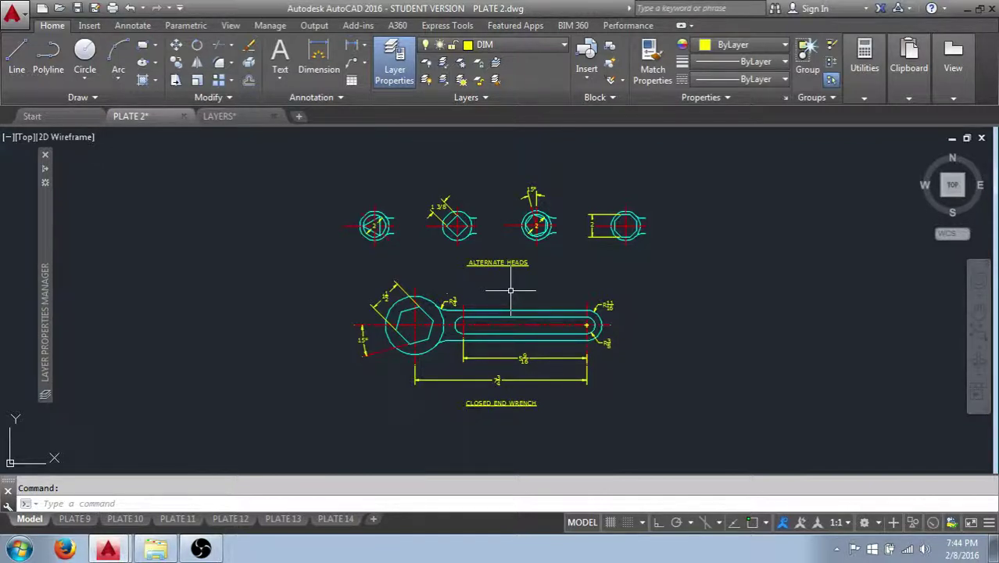
scroll(510, 290, up, 2)
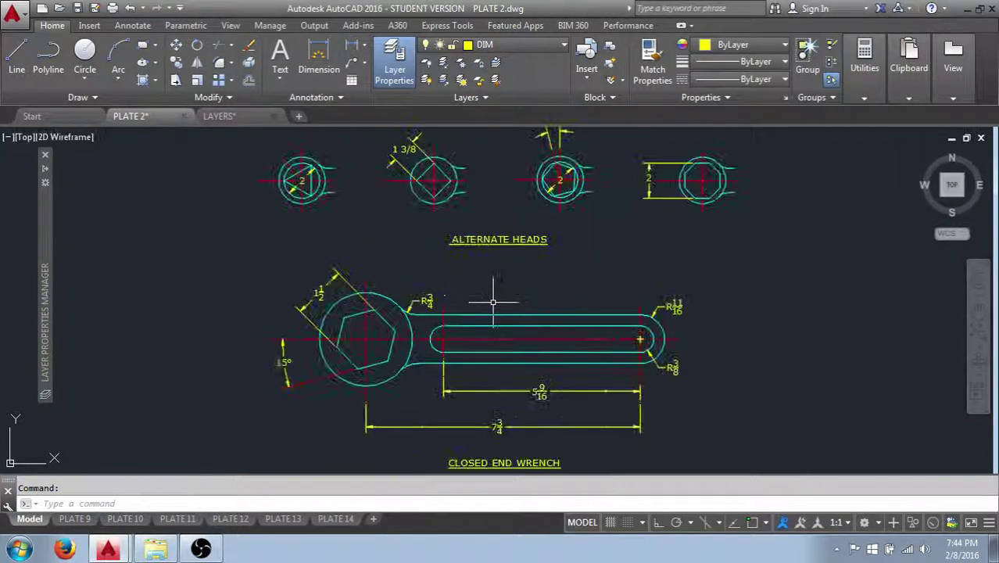
mouse_move(486, 285)
middle_down()
mouse_move(500, 293)
mouse_move(509, 330)
middle_up()
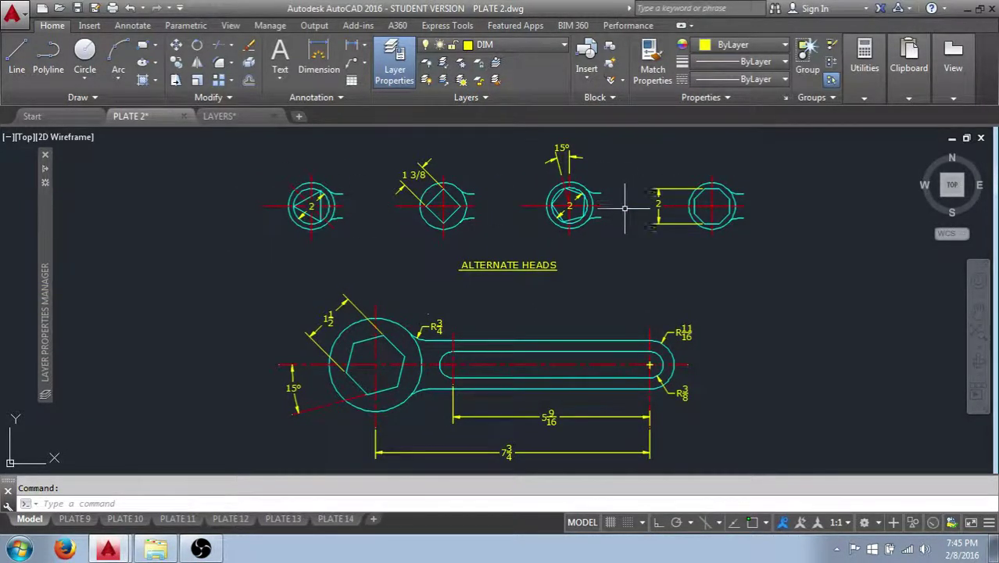
scroll(642, 267, down, 2)
middle_drag(641, 266, 619, 243)
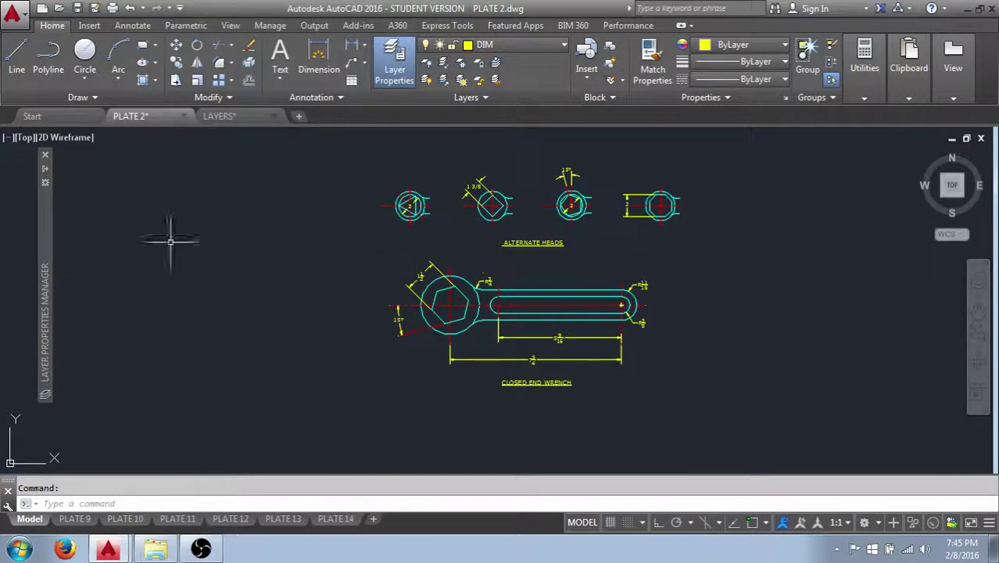
mouse_move(49, 280)
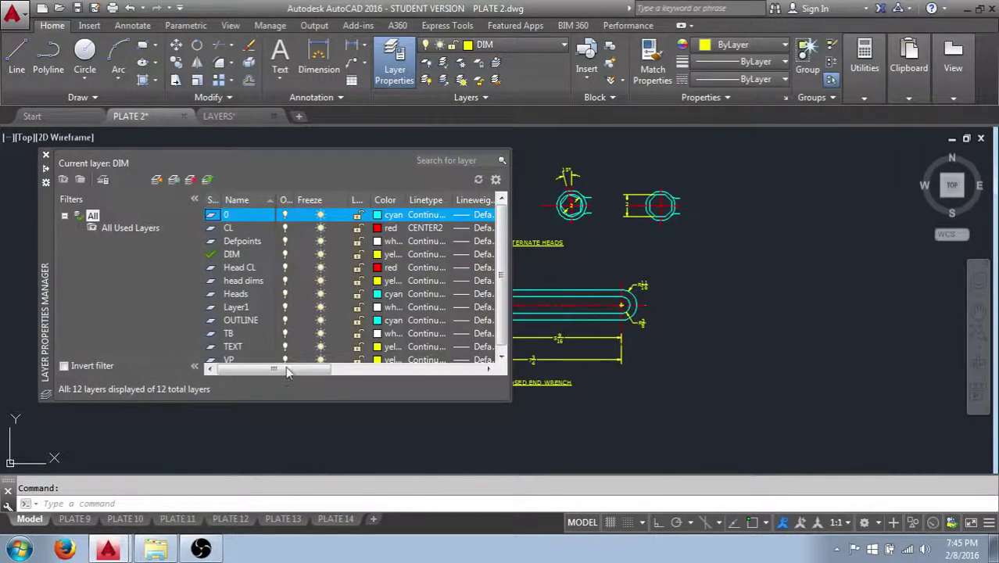
Enlarge the layer list and freeze Head CL, head dims and Heads, leaving the closed-end wrench.
drag(284, 401, 285, 465)
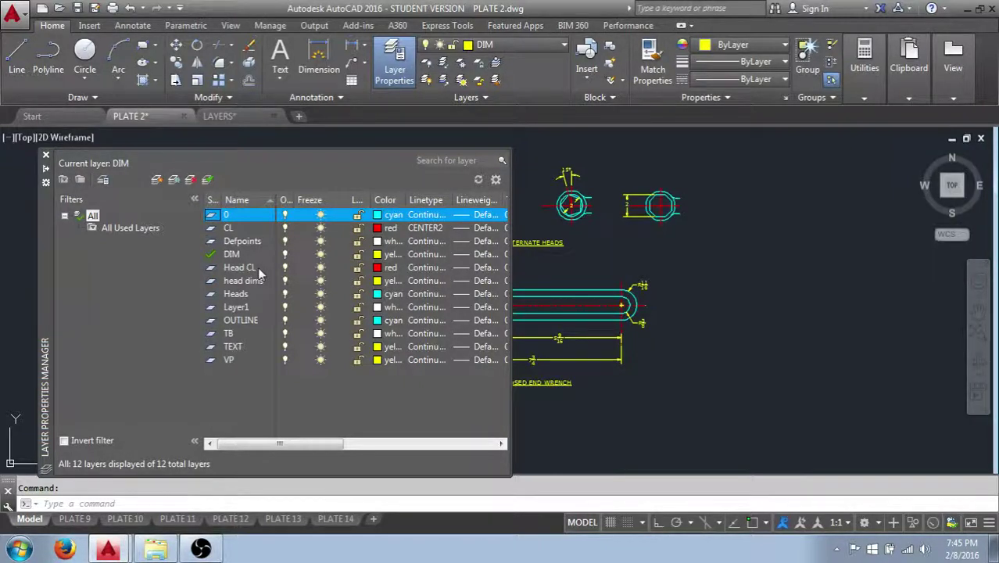
click(258, 268)
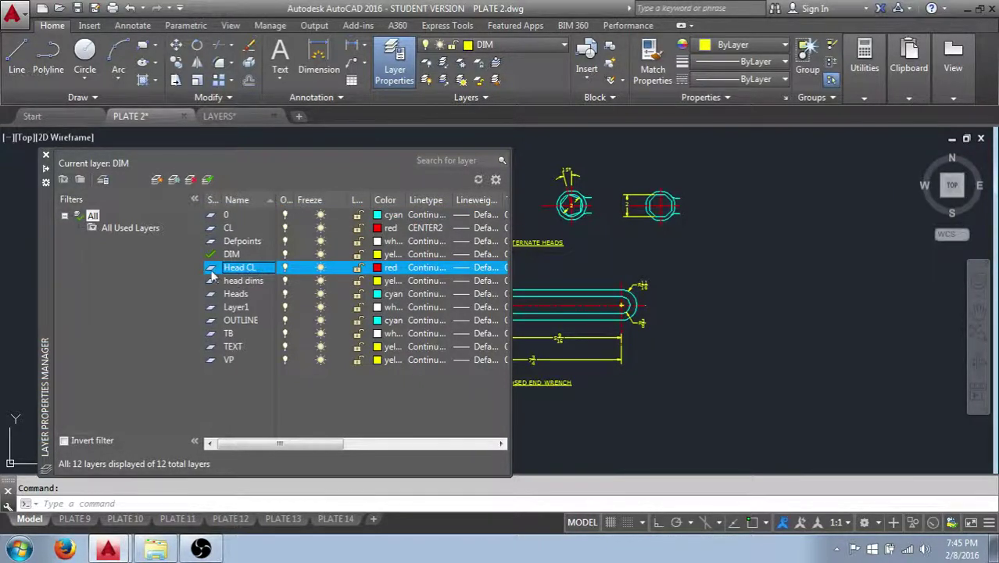
click(320, 268)
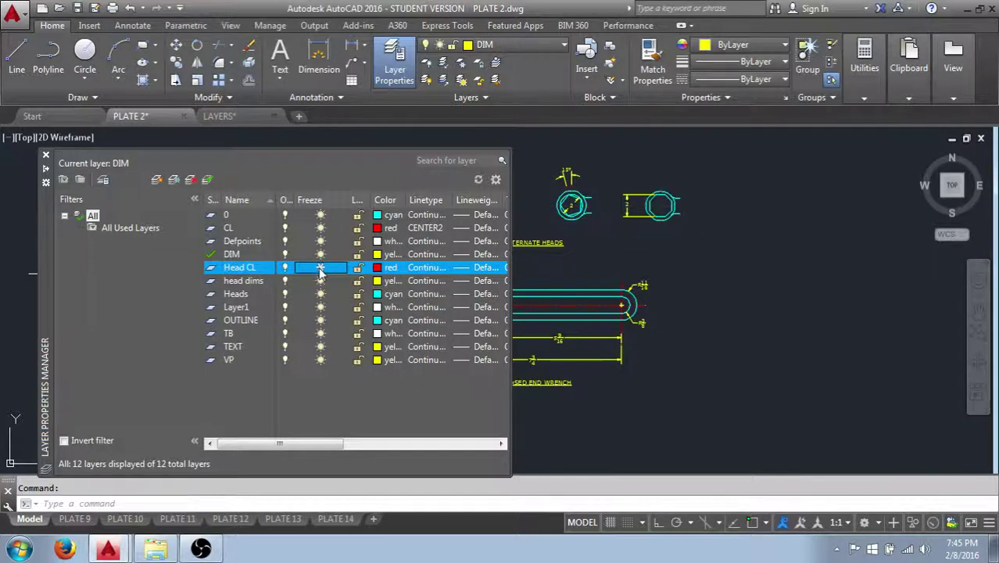
click(257, 282)
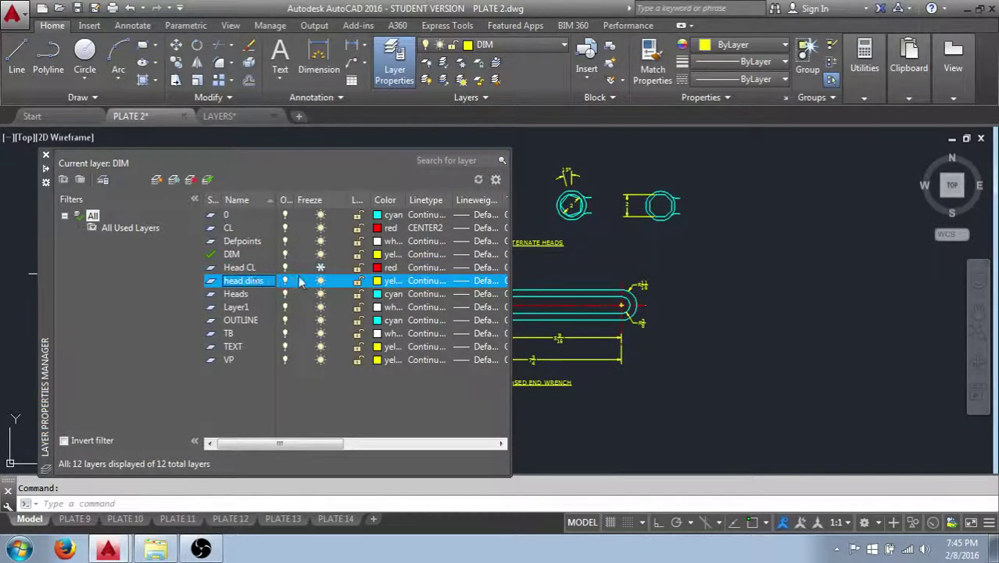
click(321, 282)
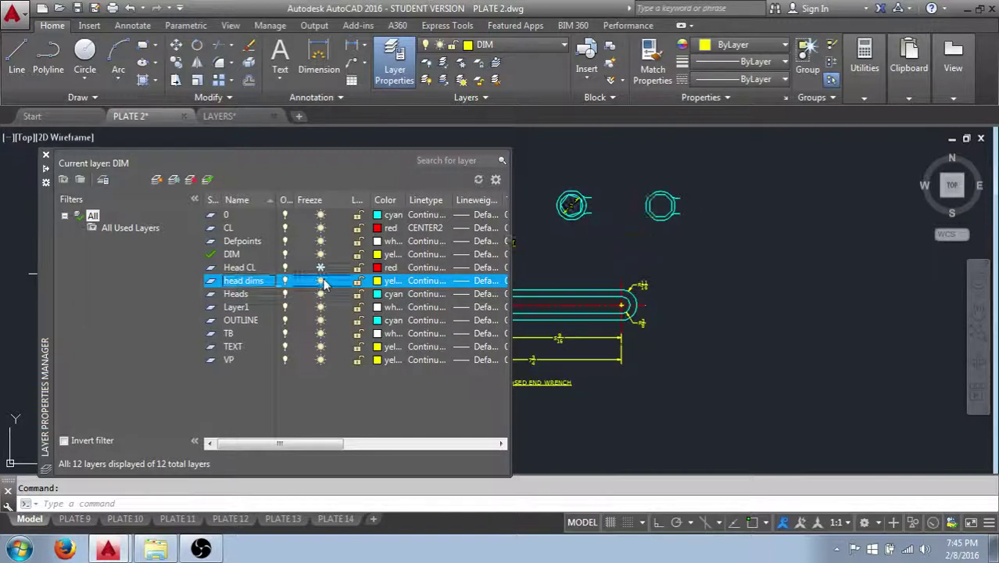
click(266, 294)
click(321, 294)
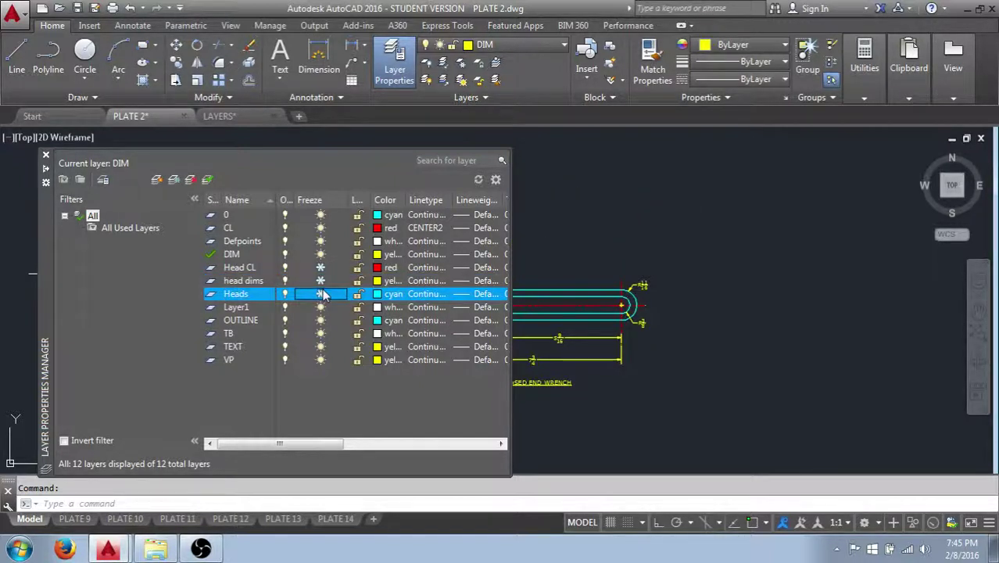
scroll(399, 318, up, 5)
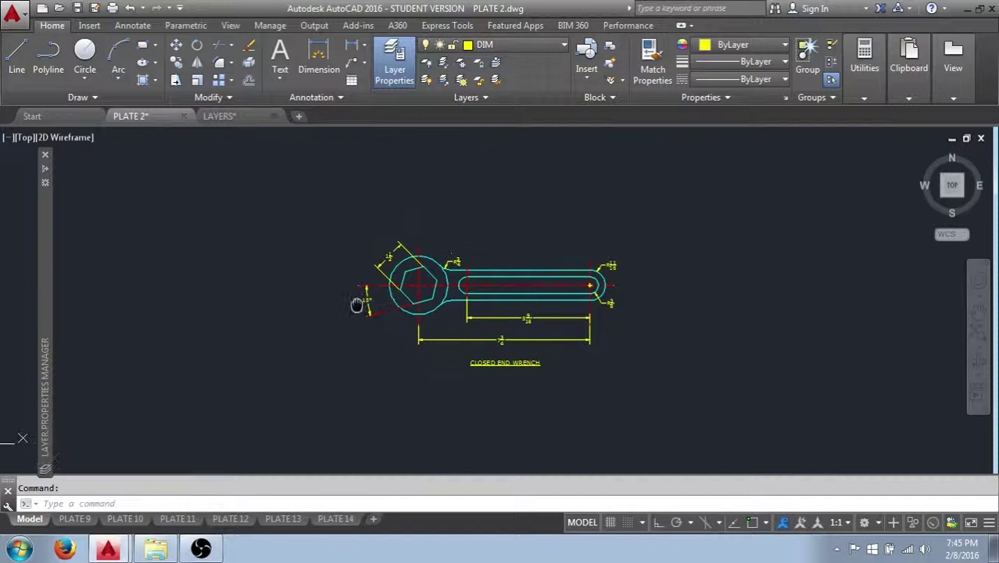
middle_drag(467, 313, 474, 318)
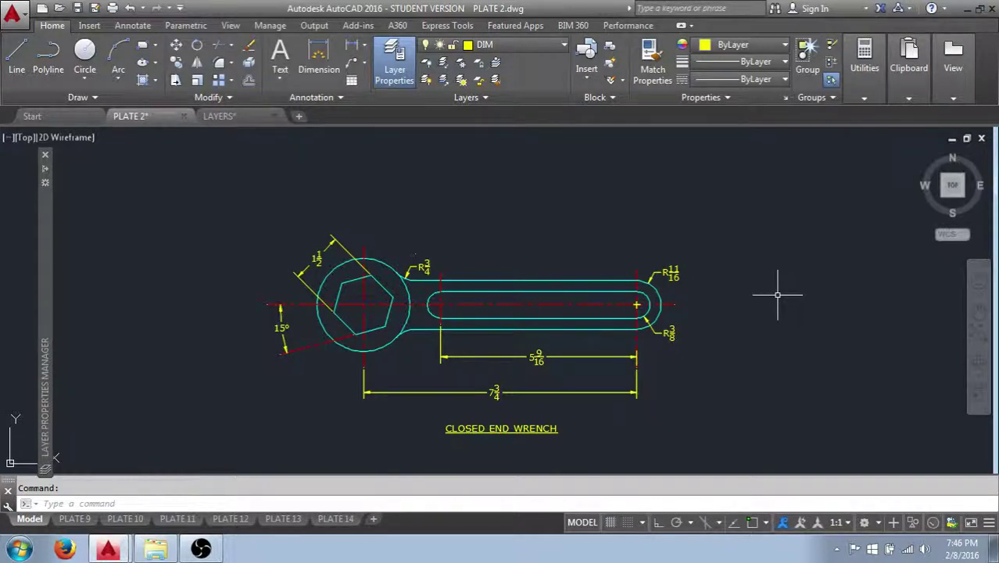
middle_drag(738, 363, 740, 334)
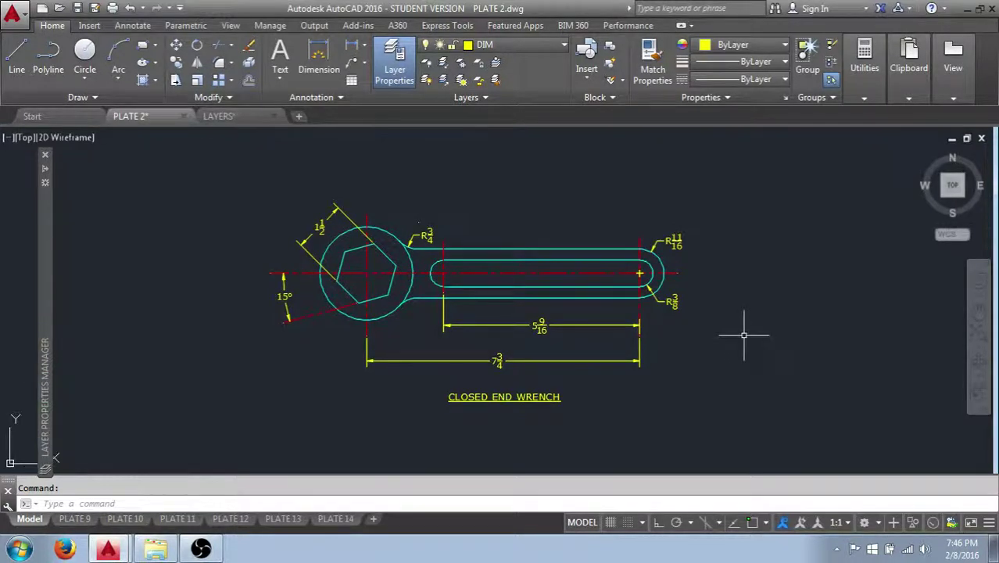